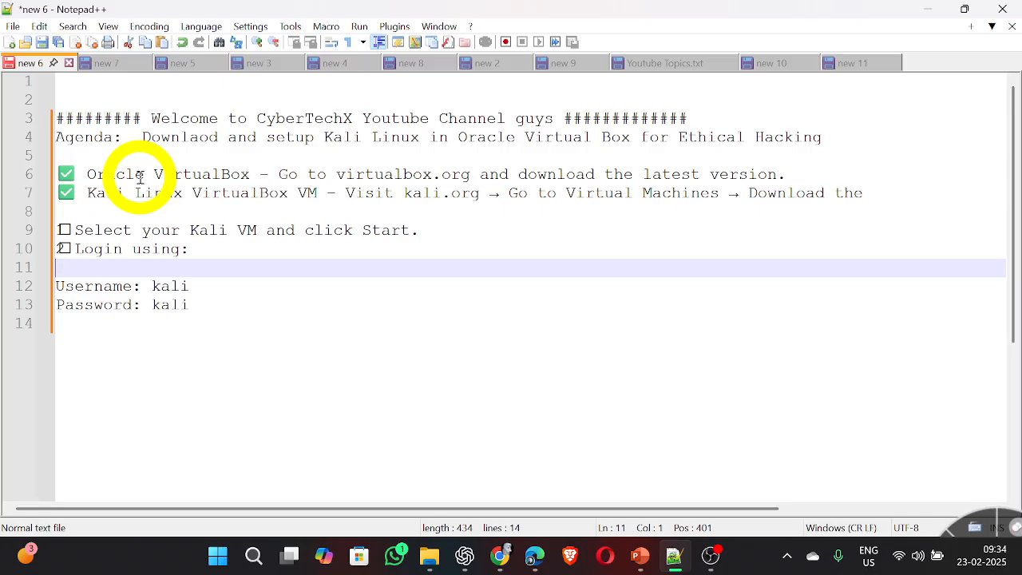
Step: Highlight the Oracle VirtualBox and Kali Linux VirtualBox VM requirements in the notes
click(250, 174)
drag(250, 174, 88, 175)
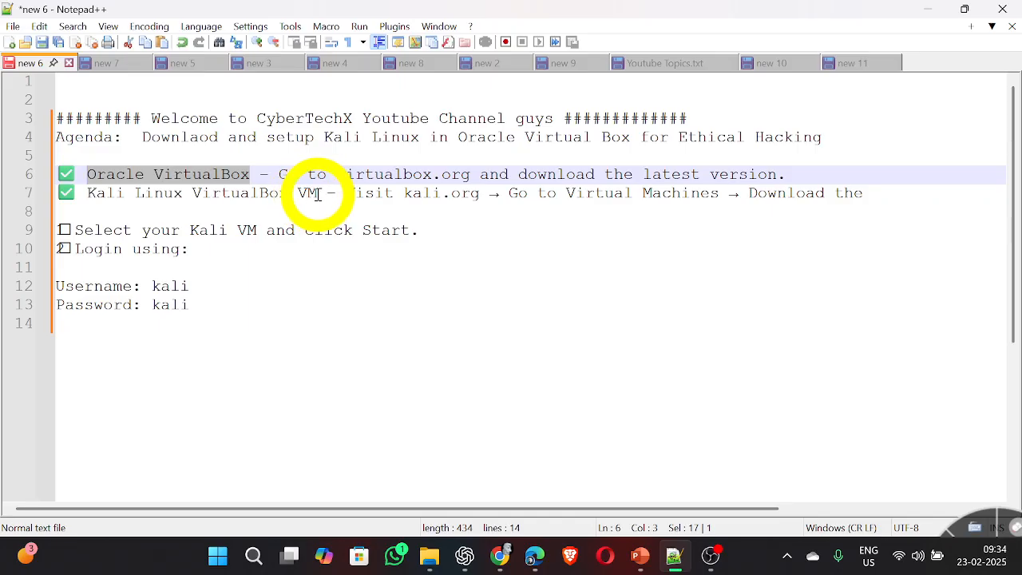
drag(318, 194, 93, 198)
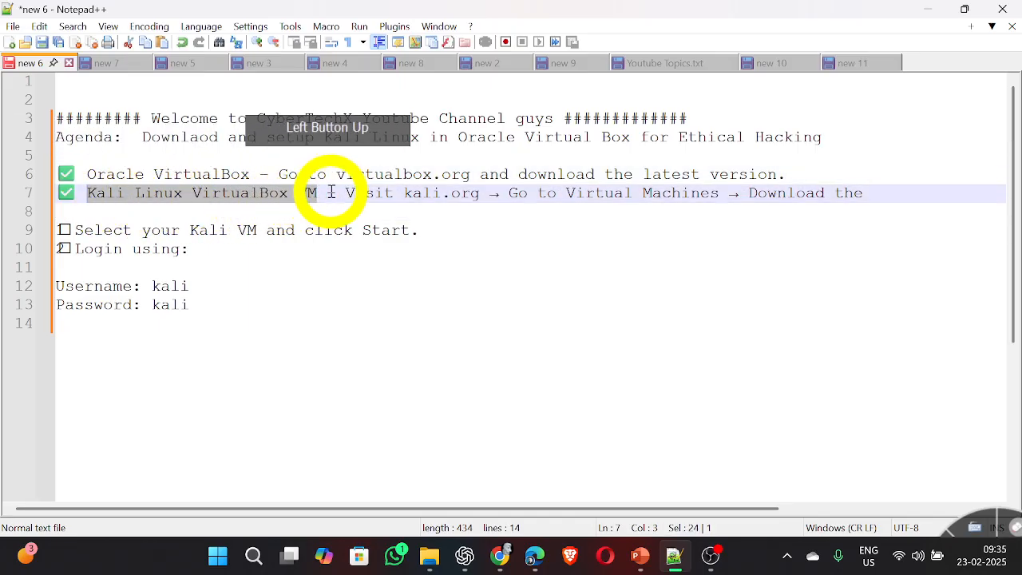
click(373, 177)
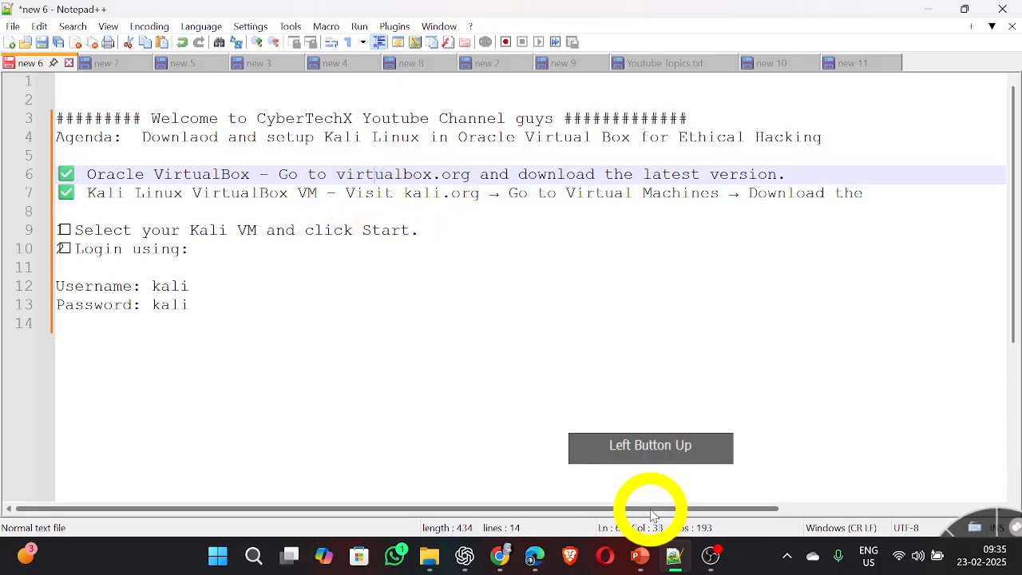
Step: Switch to Brave, search for "oracle virtual box download" in a new tab and open the VirtualBox Downloads page
click(568, 554)
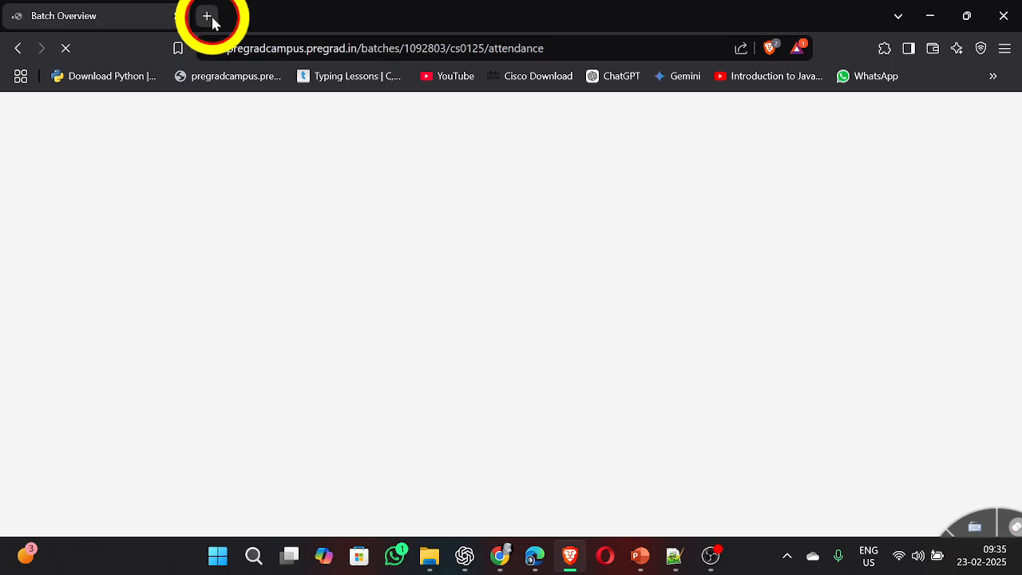
click(208, 16)
click(228, 45)
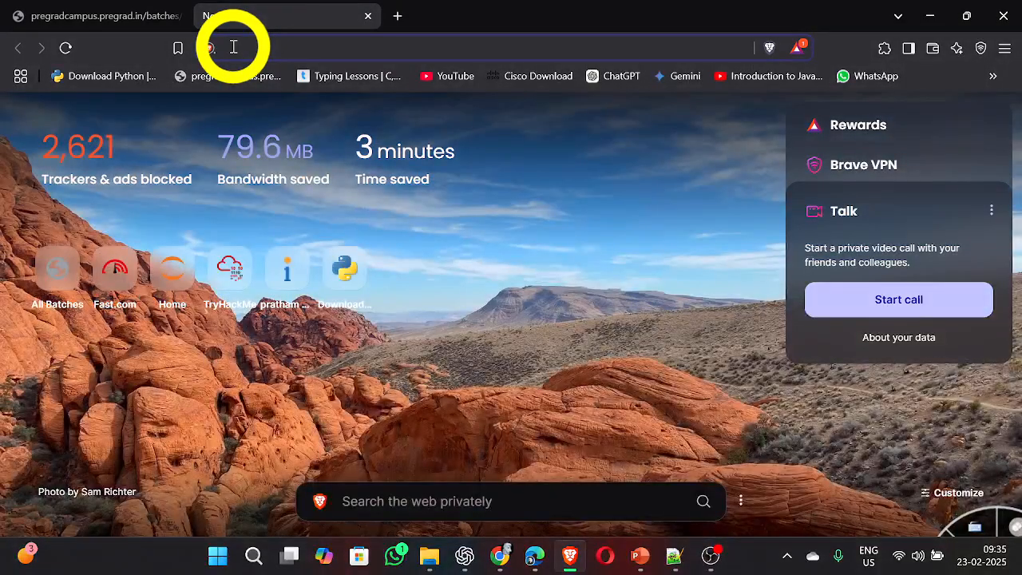
click(233, 48)
text(orac)
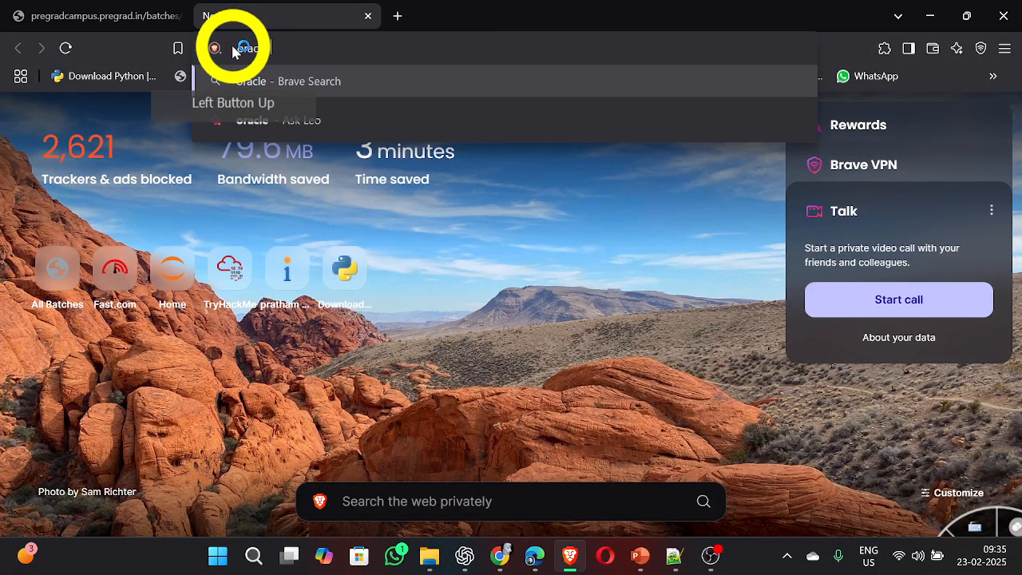
text(le virtual )
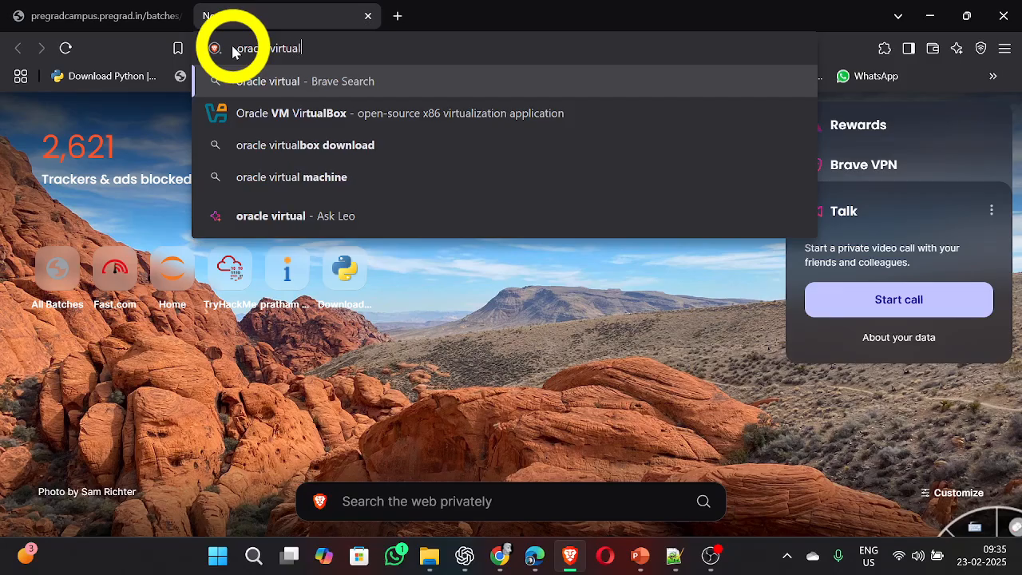
text(box do)
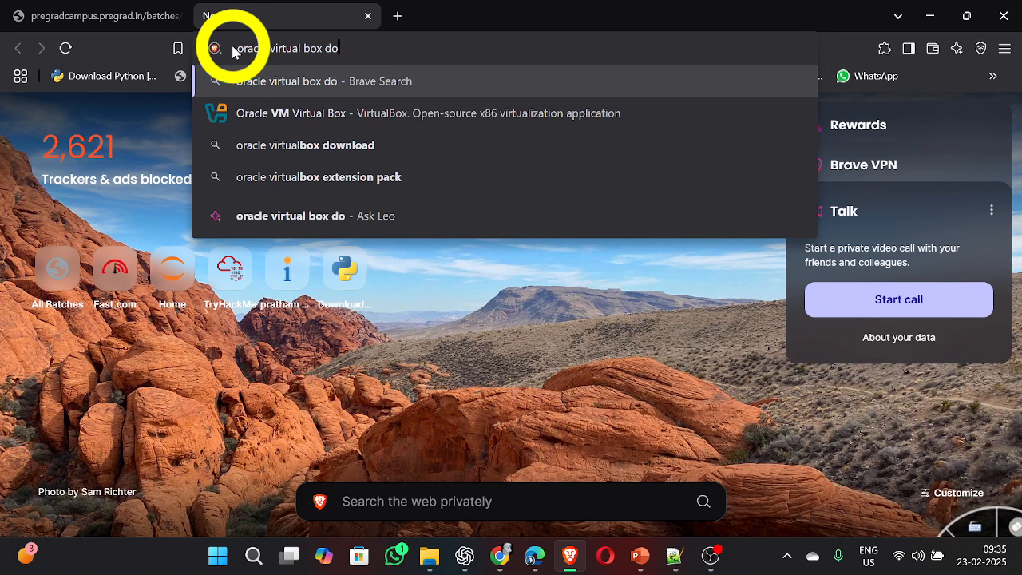
text(wnload)
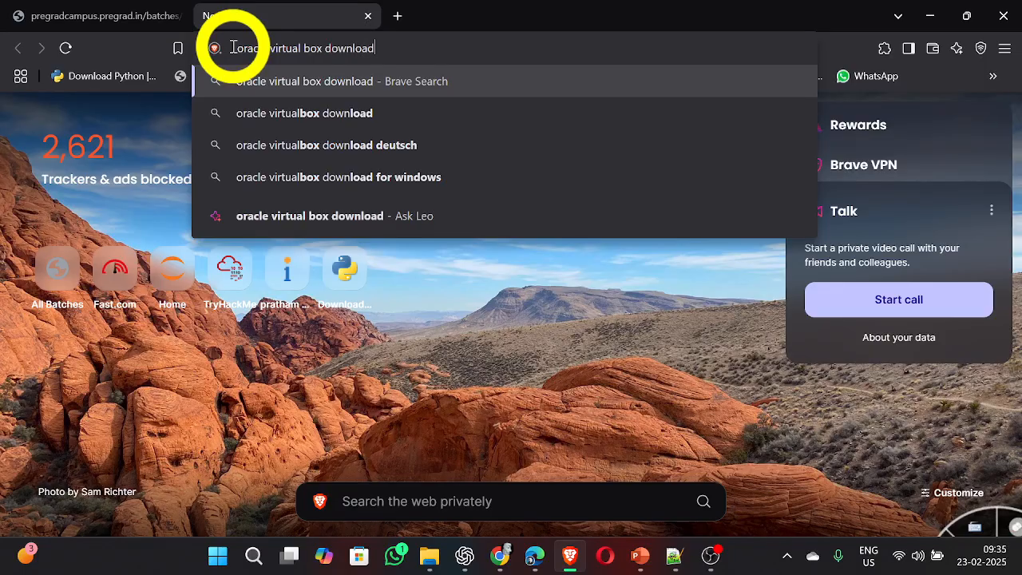
key(Return)
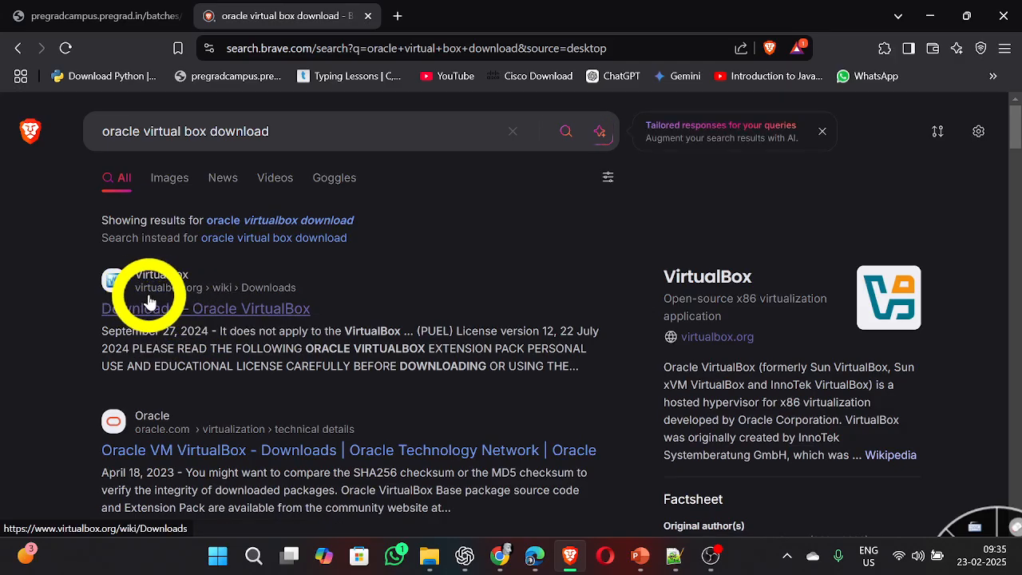
click(182, 308)
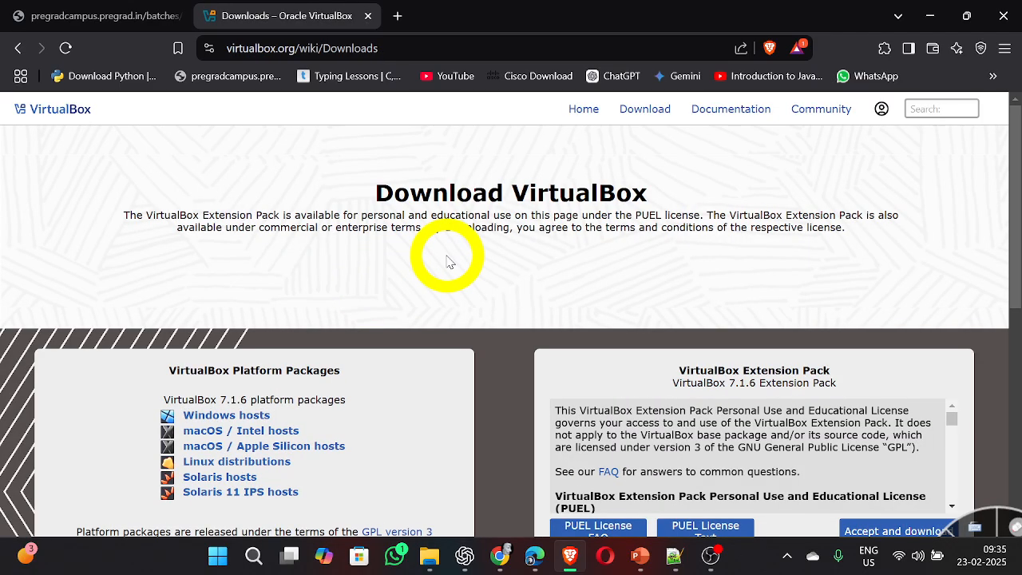
Step: Request the VirtualBox 7.1.6 platform package for Windows hosts and cancel saving the installer
scroll(446, 261, down, 1)
click(224, 310)
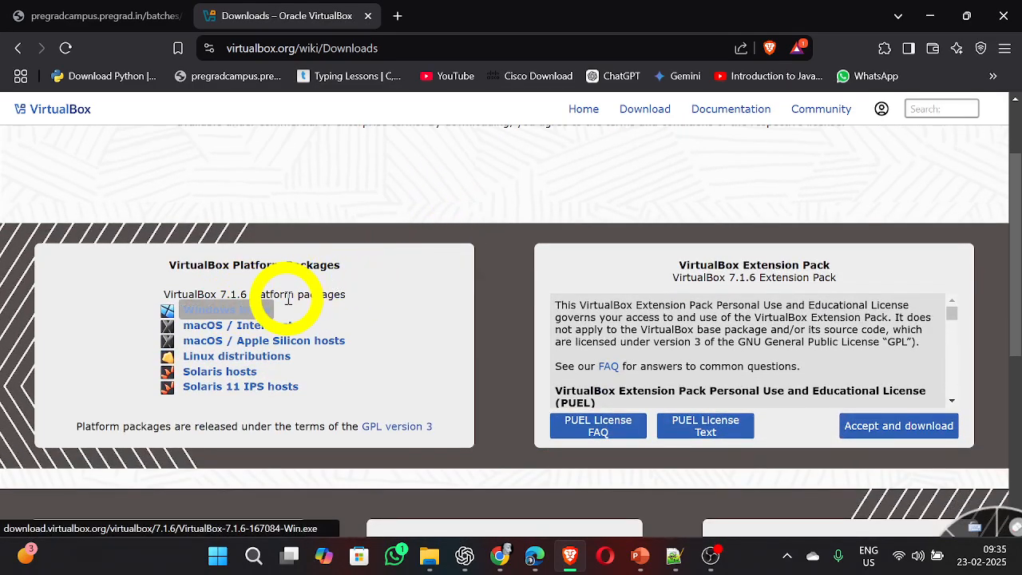
click(222, 313)
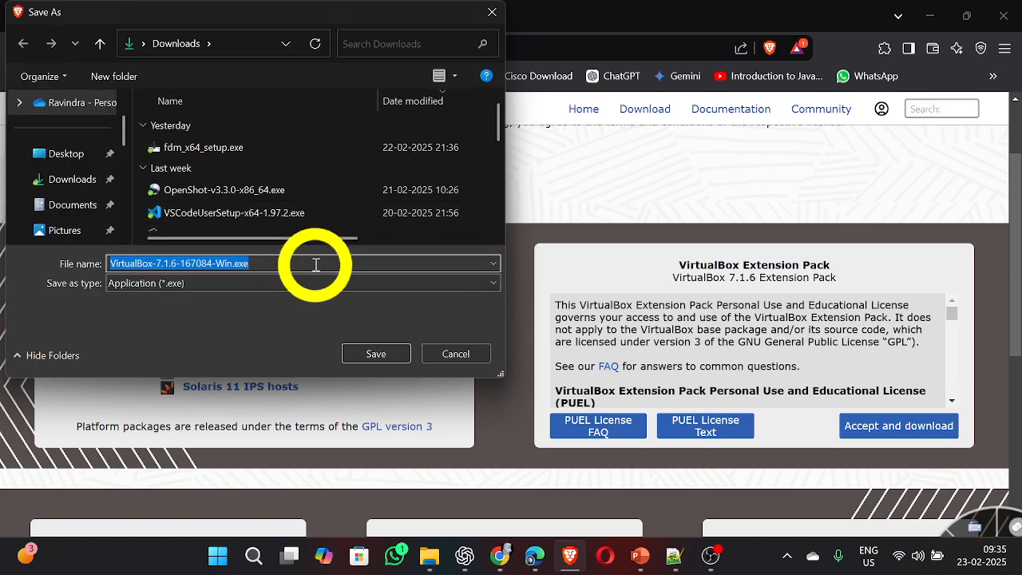
click(455, 354)
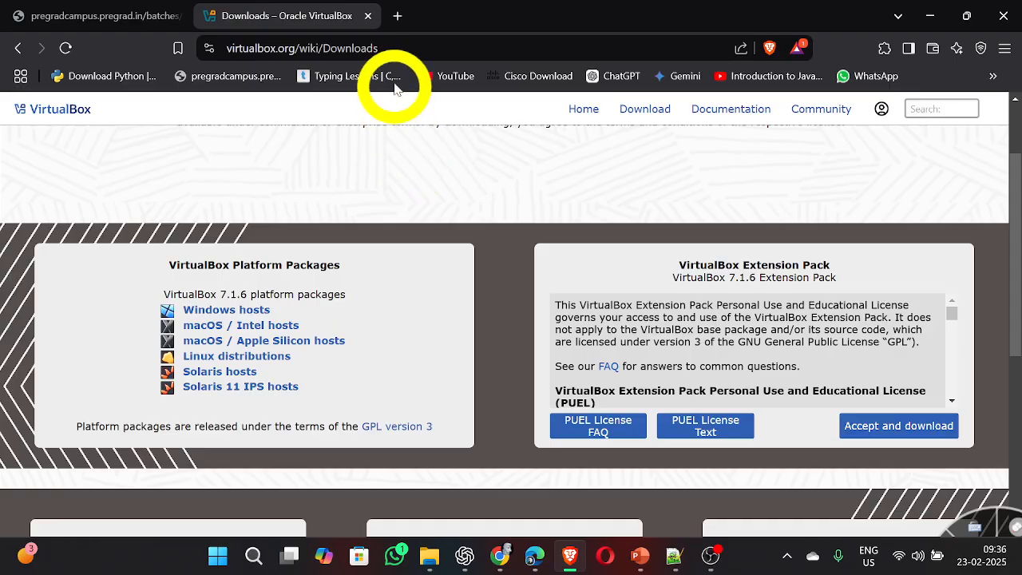
Step: Try to reach the Kali site by opening getkali.org in a new tab
click(398, 17)
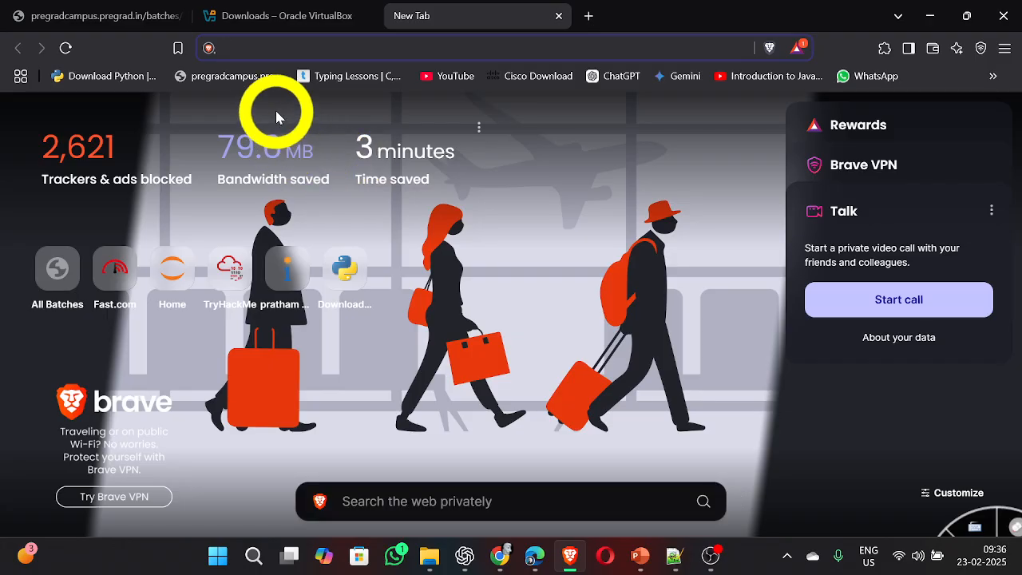
click(381, 48)
text(getkali)
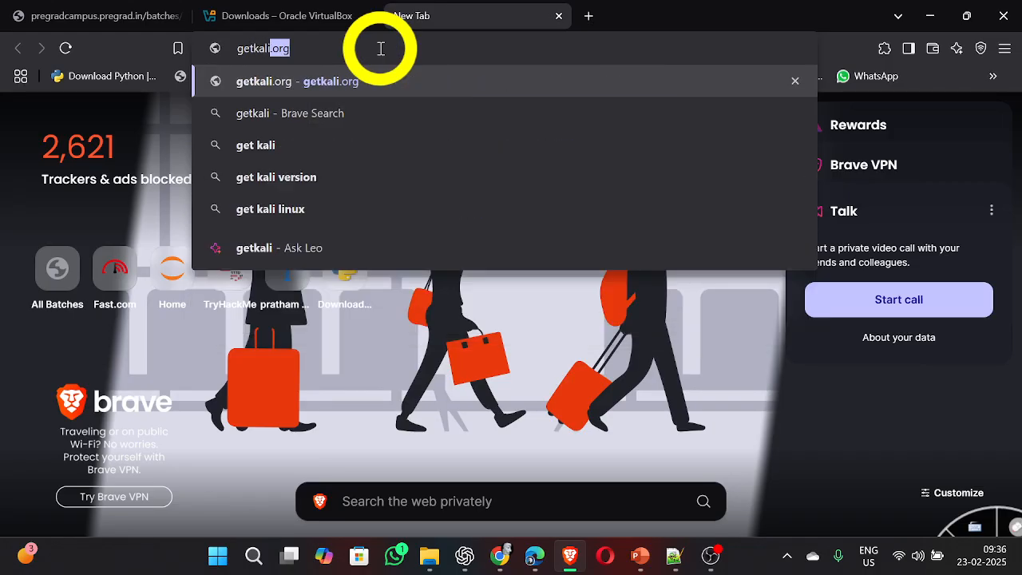
text(.org)
key(Return)
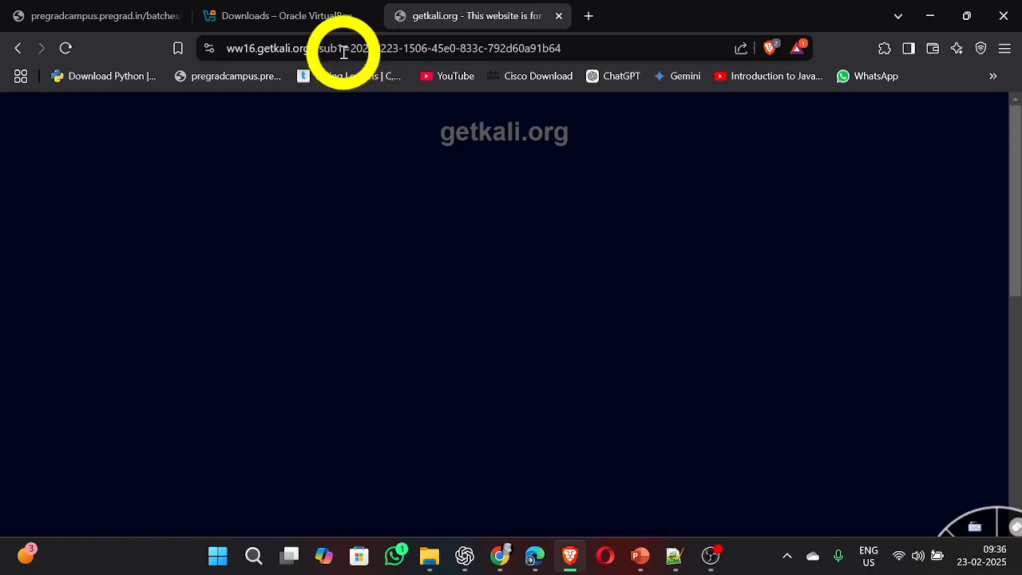
Step: Replace the current web address with kali.org and load the Kali Linux home page
click(344, 51)
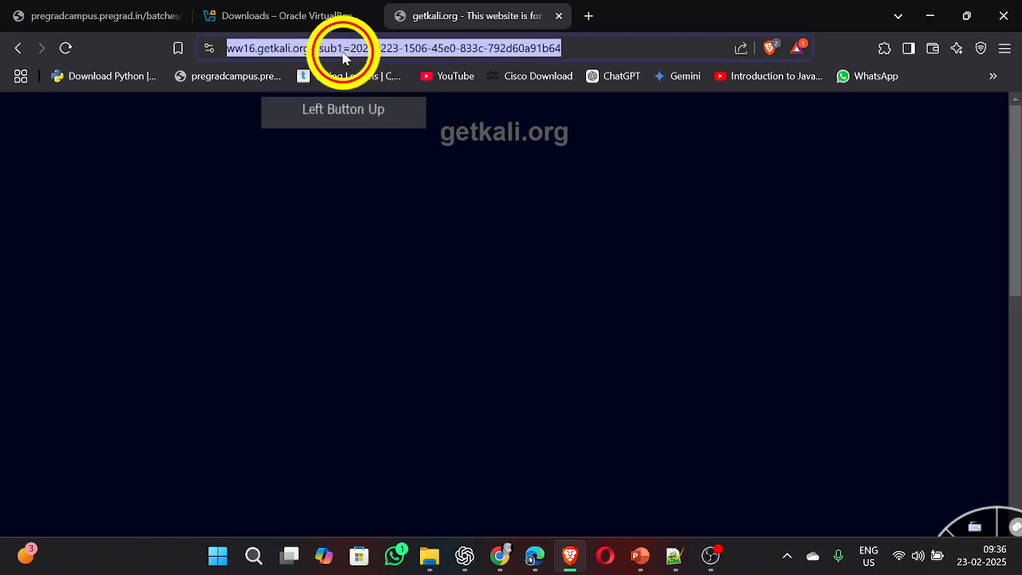
click(343, 53)
text(i)
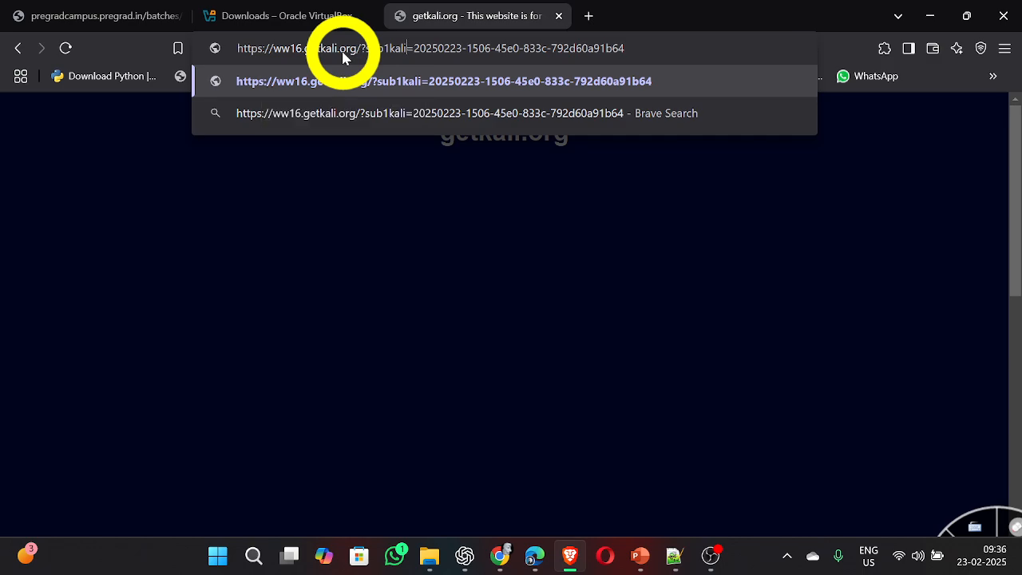
key(ctrl+a)
text(j)
key(BackSpace)
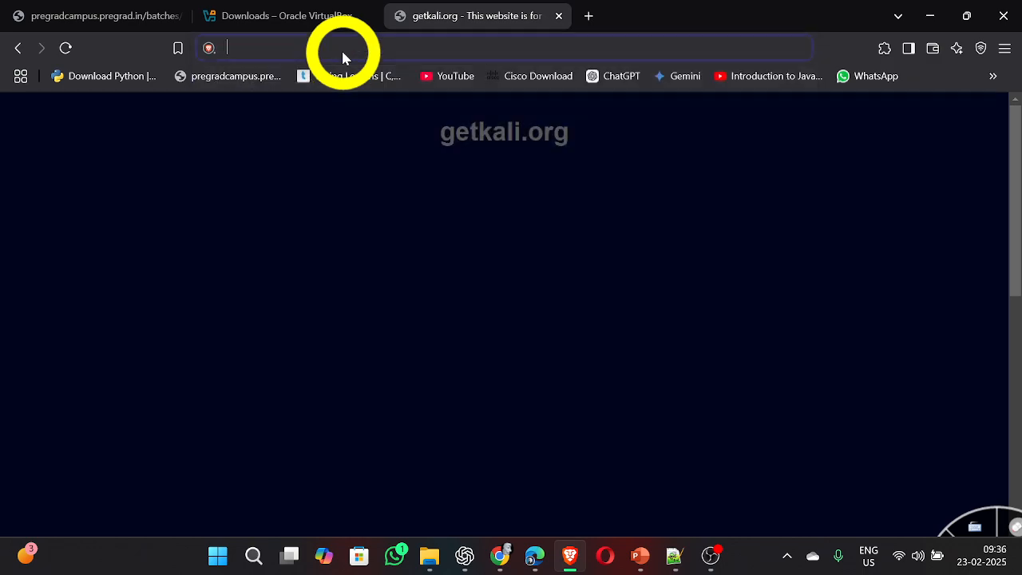
text(klai)
key(BackSpace)
key(BackSpace)
key(BackSpace)
key(BackSpace)
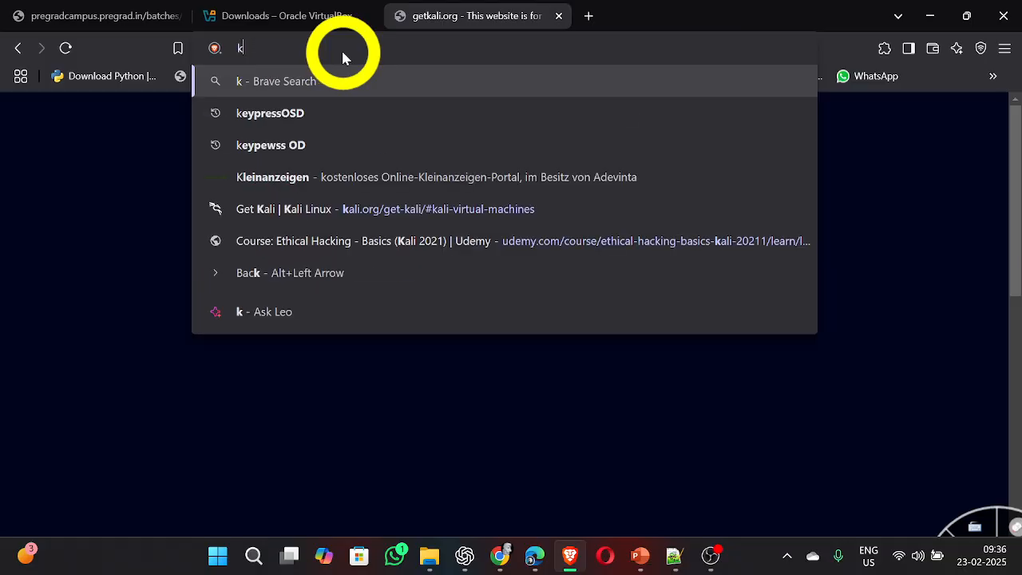
text(kali)
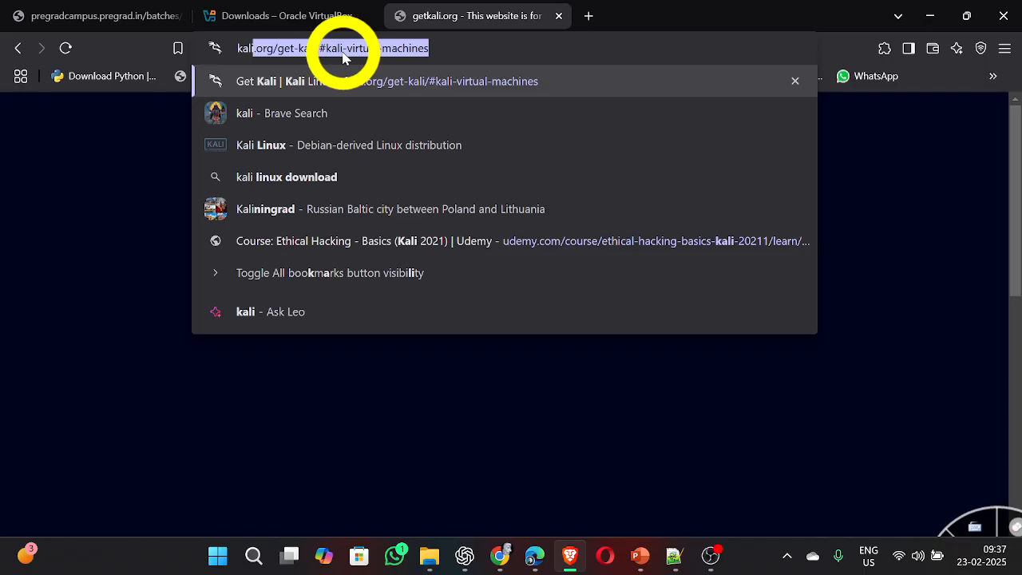
text(.org)
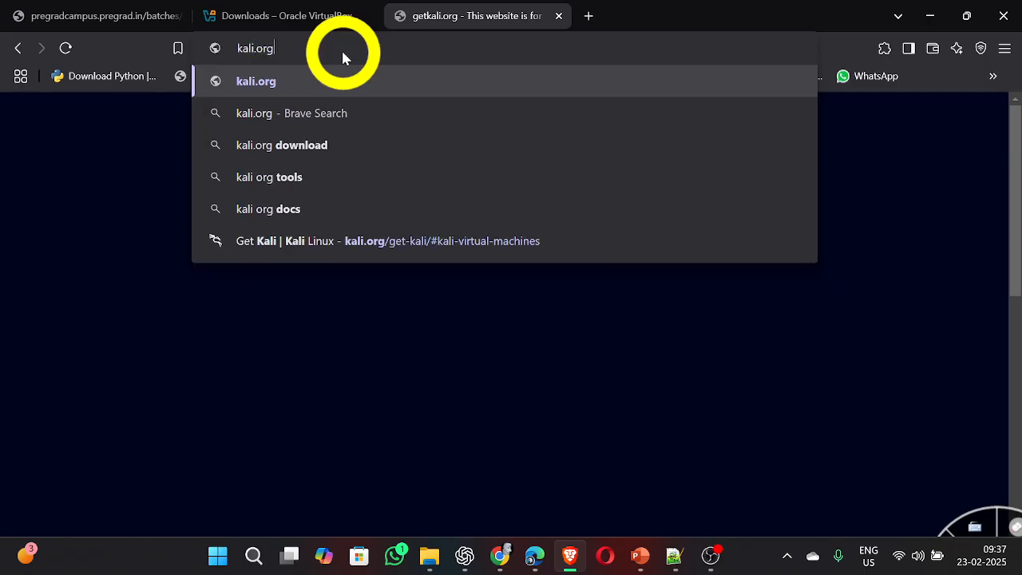
key(Return)
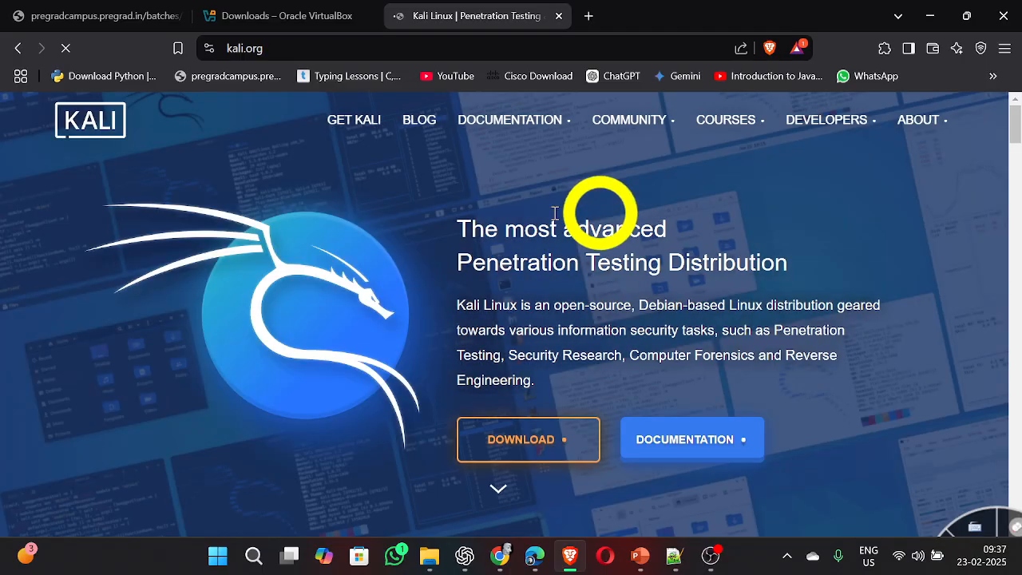
Step: Go to the Kali download page and open the recommended Virtual Machines platform
scroll(457, 216, down, 1)
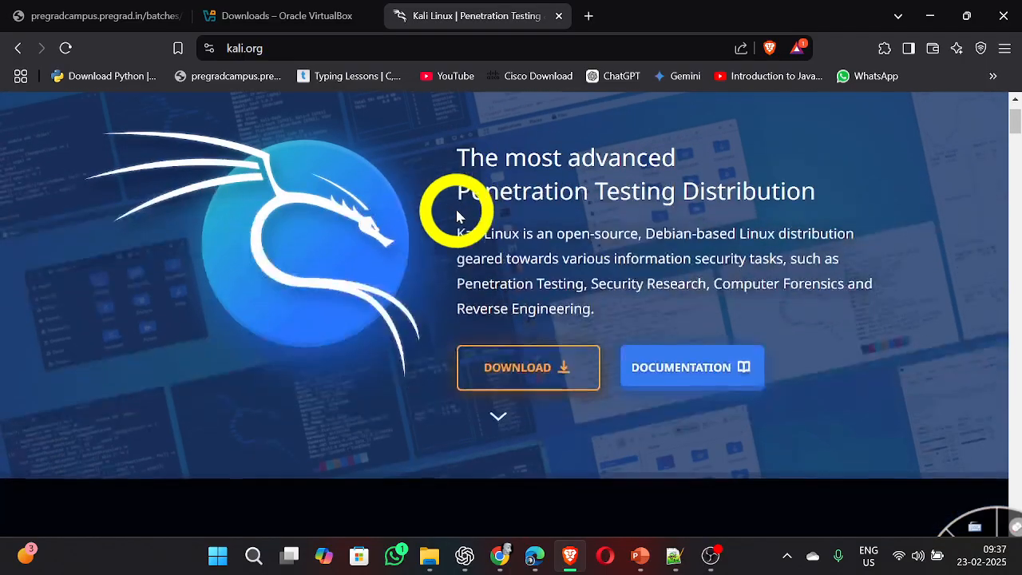
click(534, 375)
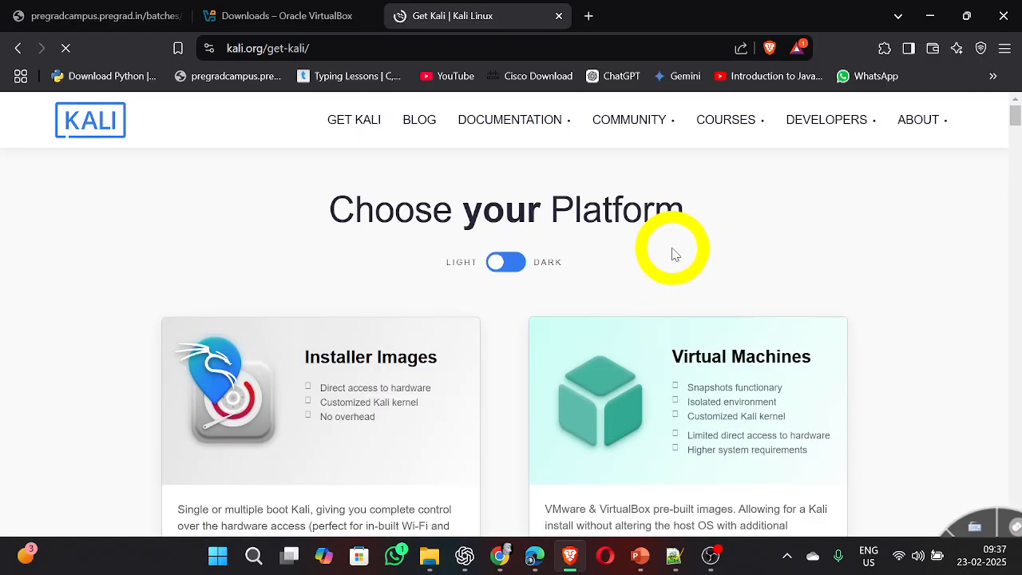
scroll(678, 255, down, 1)
scroll(606, 278, down, 1)
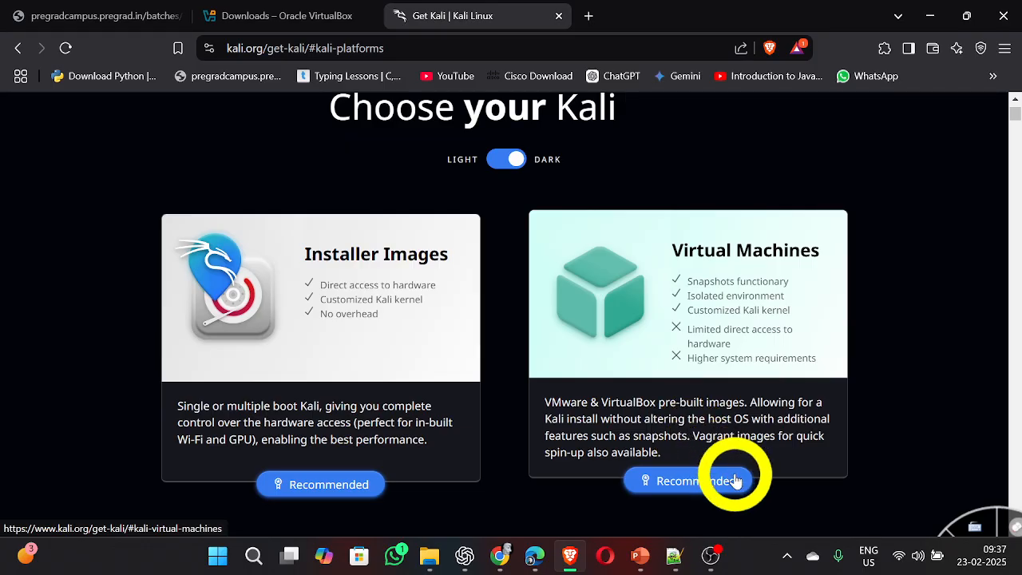
click(750, 417)
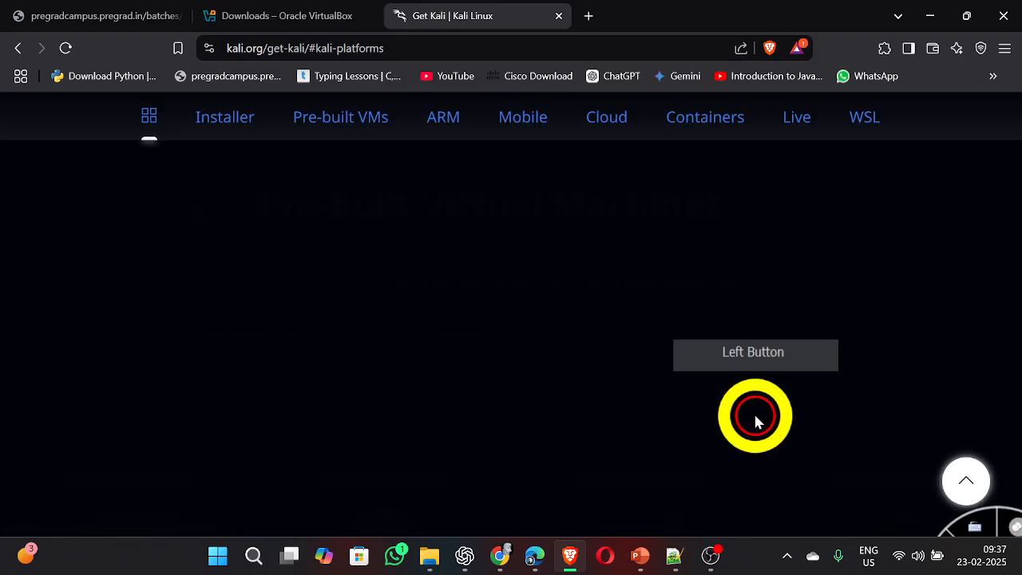
Step: Request the pre-built VirtualBox image kali-linux-2024.4-virtualbox-amd64.7z and cancel saving it
scroll(579, 350, down, 3)
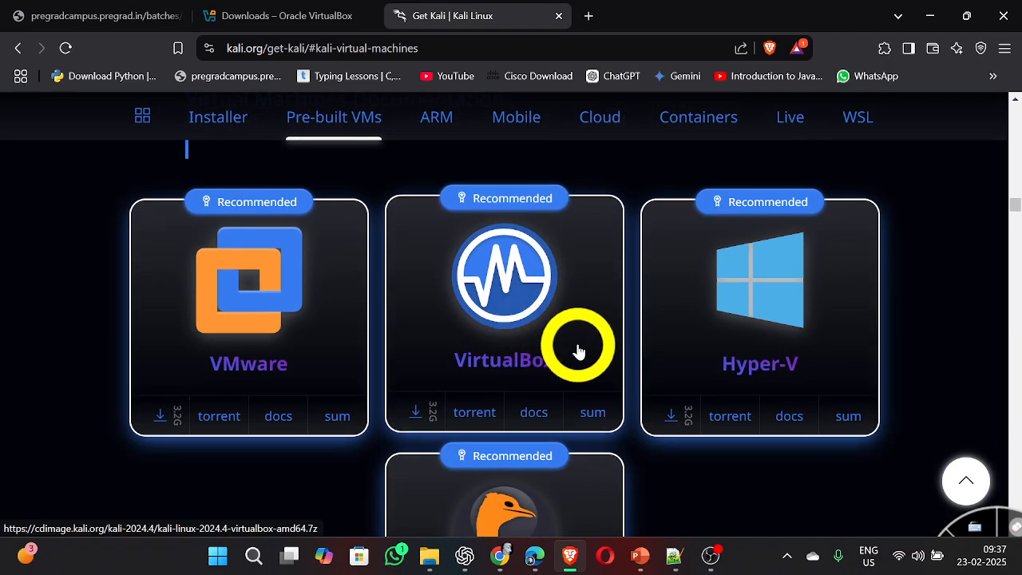
scroll(580, 350, down, 1)
scroll(579, 351, down, 1)
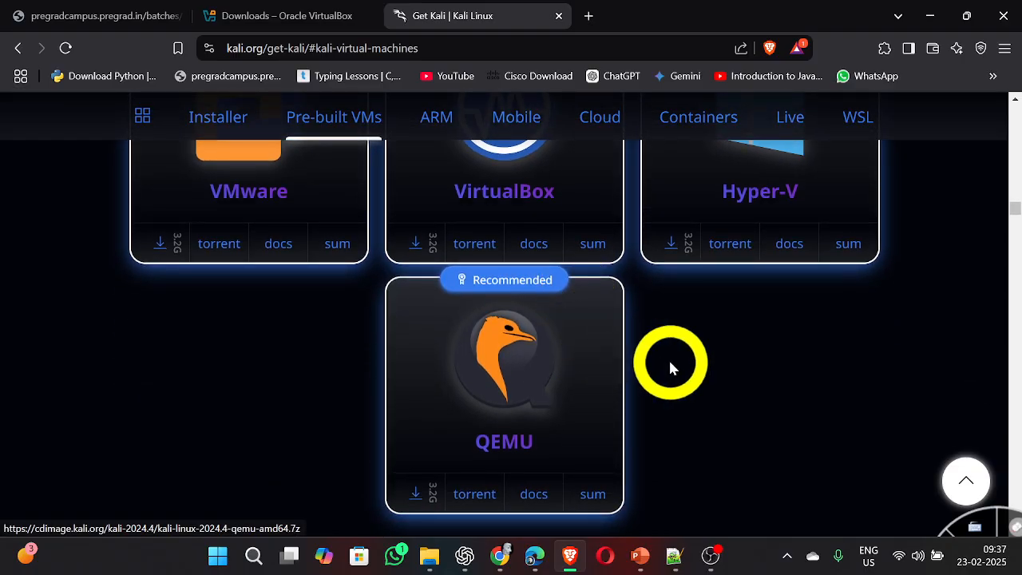
scroll(668, 358, up, 2)
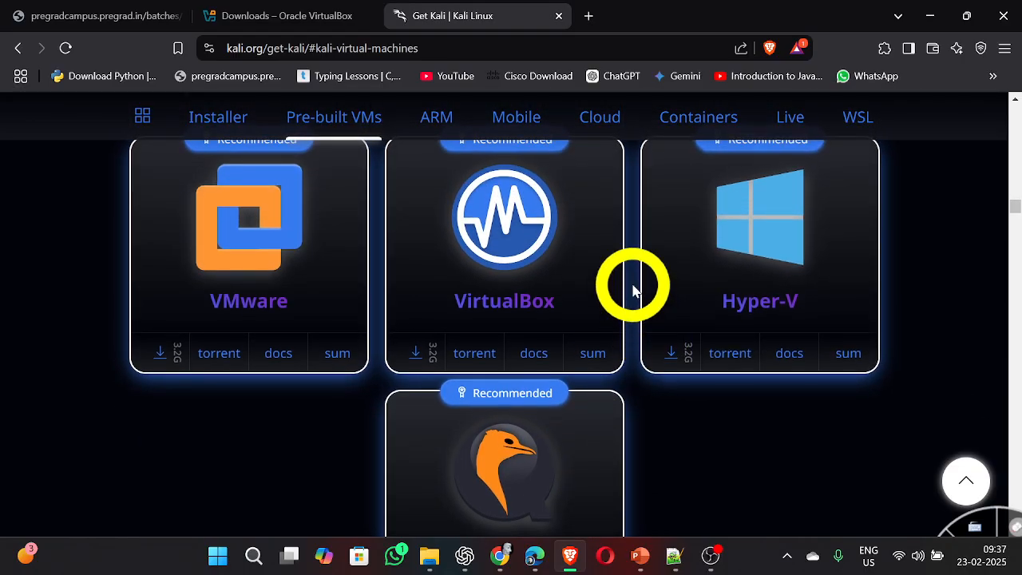
scroll(632, 290, up, 1)
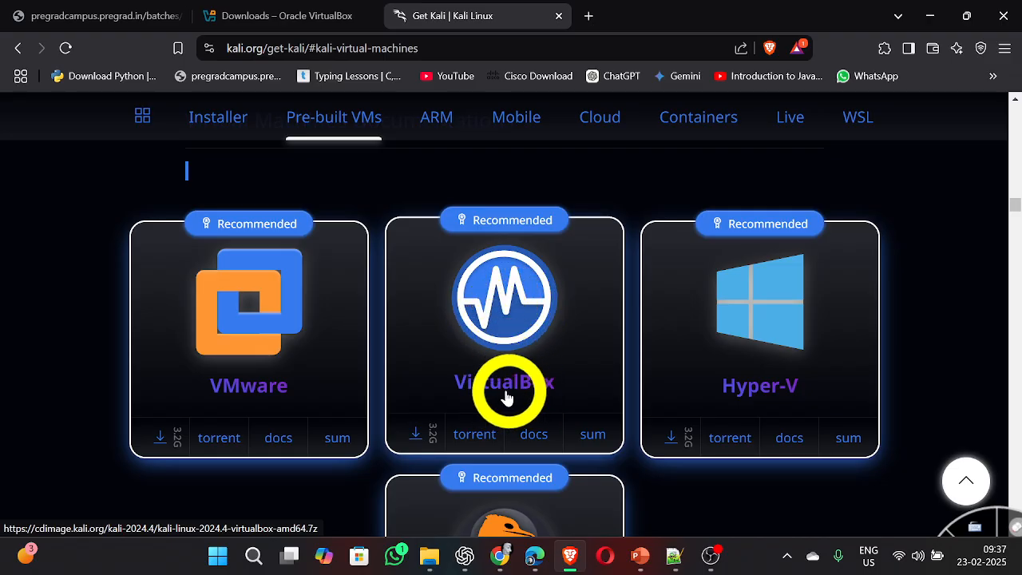
click(417, 436)
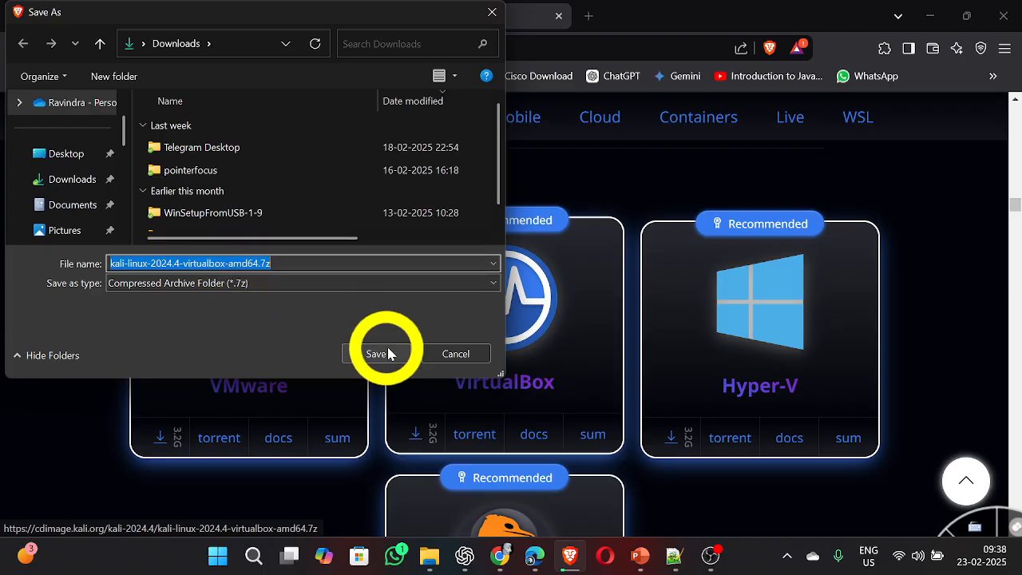
click(449, 354)
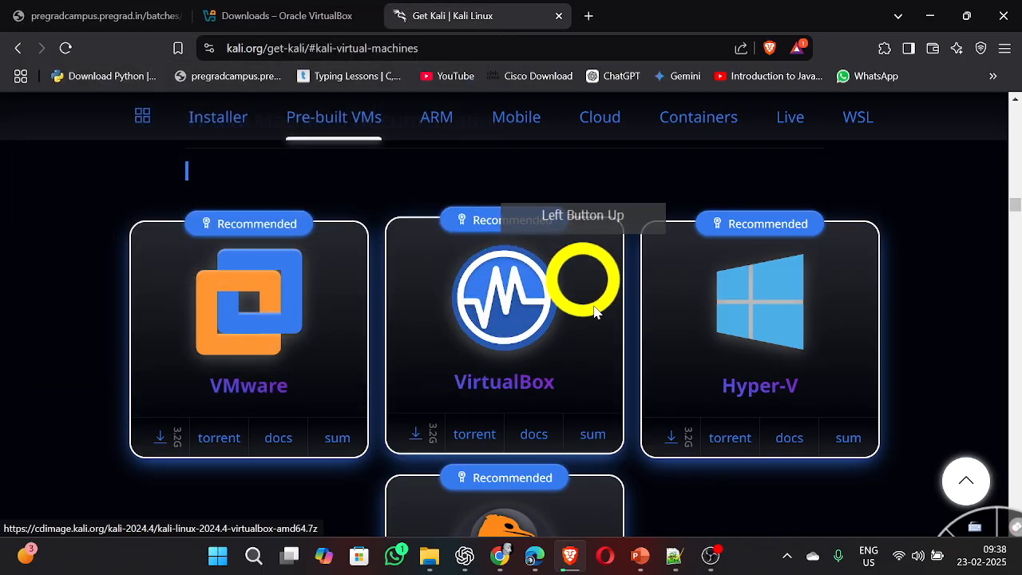
Step: Switch to the Notepad++ notes and review the Oracle VirtualBox and Kali Linux VirtualBox VM download lines
click(675, 558)
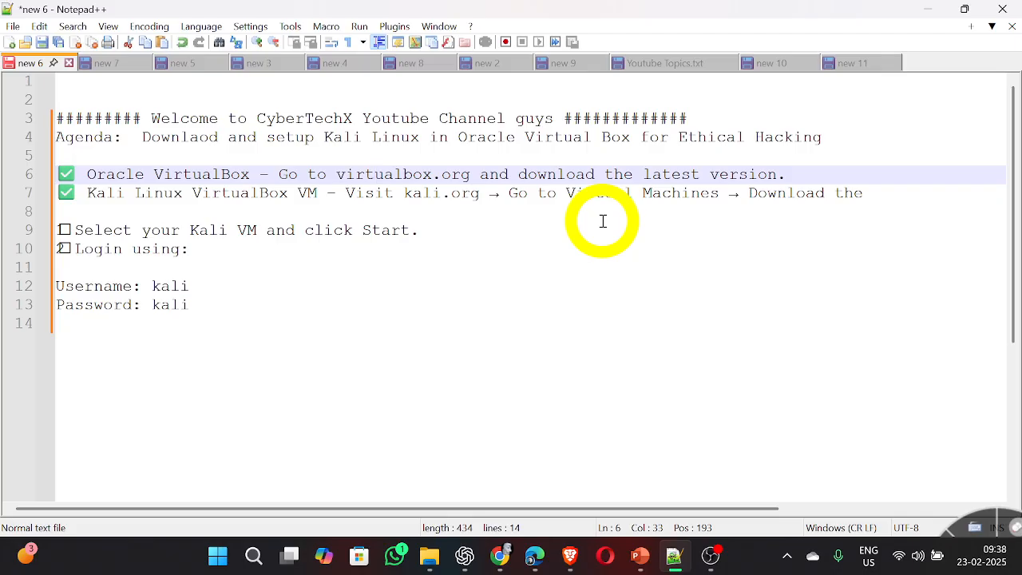
drag(887, 194, 771, 177)
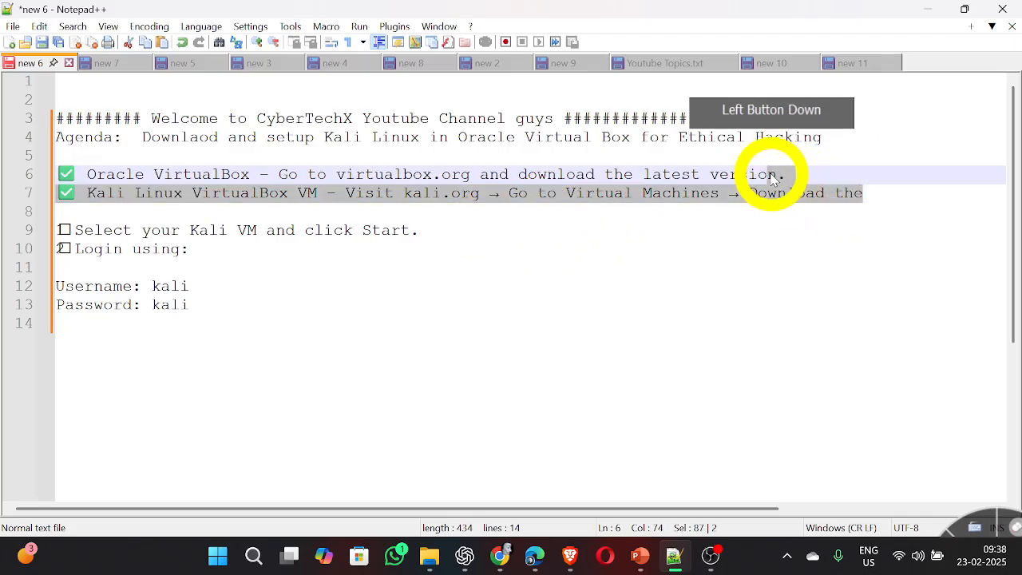
click(884, 193)
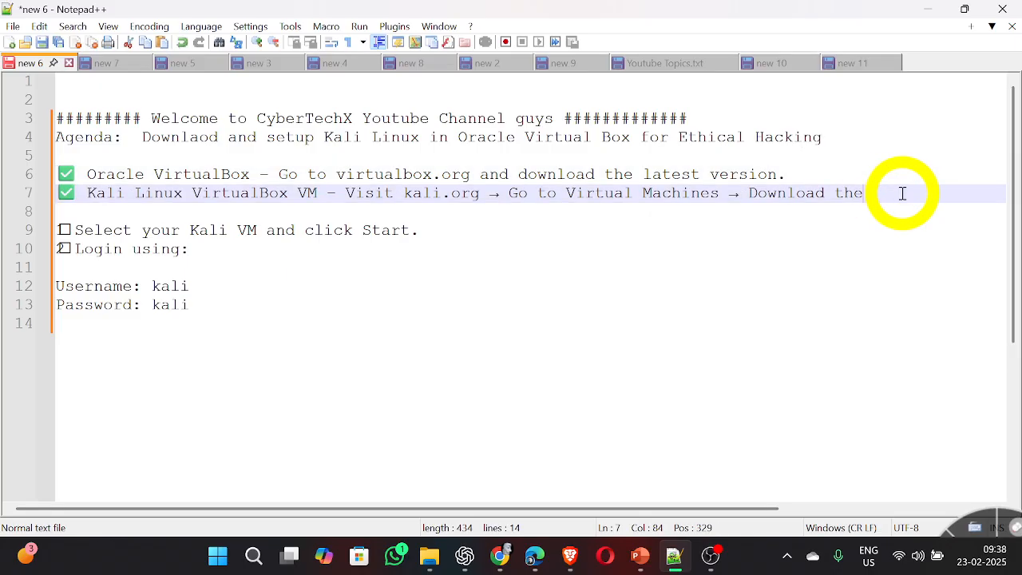
click(902, 193)
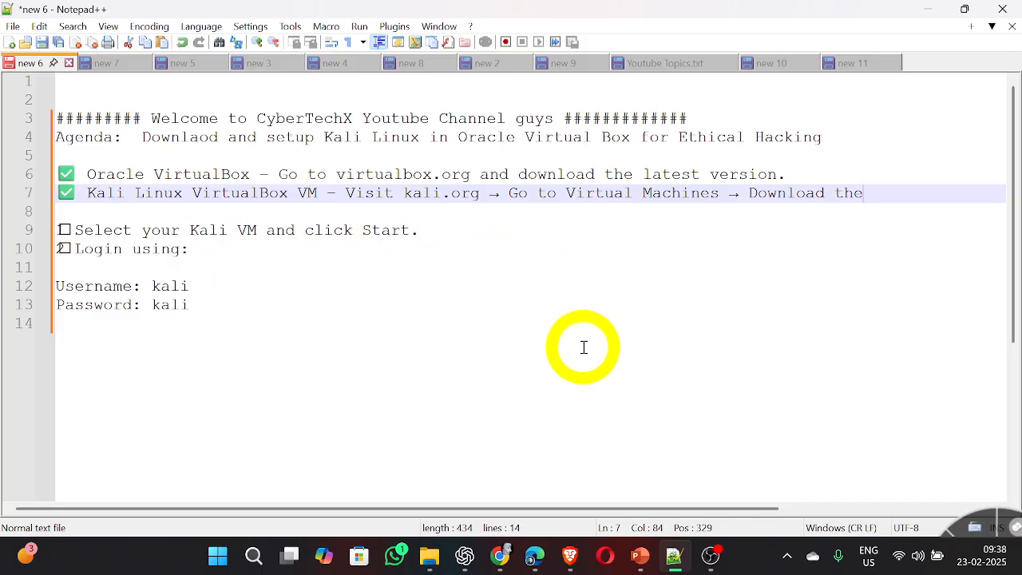
Step: Find Oracle VirtualBox among the installed apps and launch it, dismissing the PointerFocus trial notice
key(super)
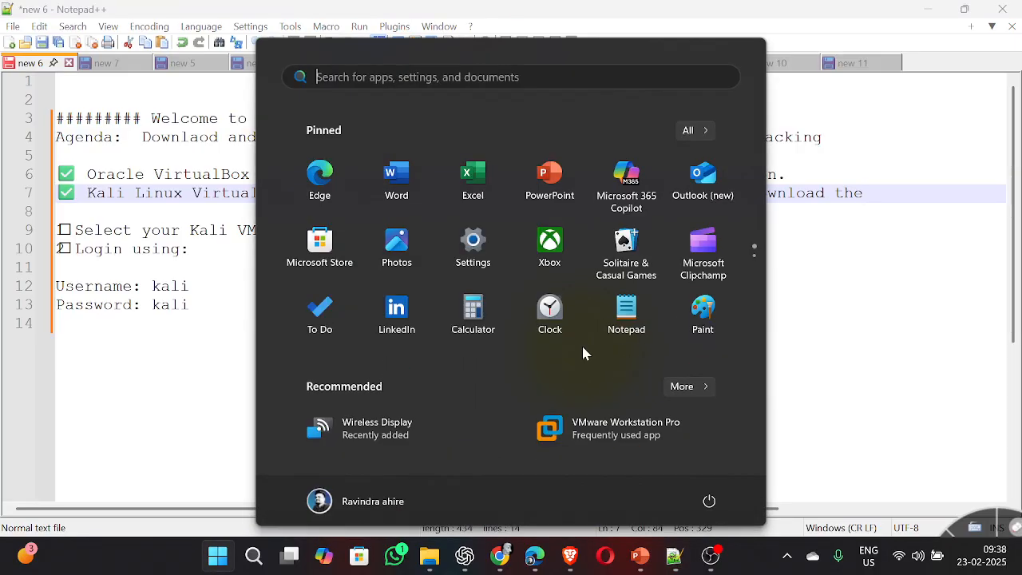
text(orac)
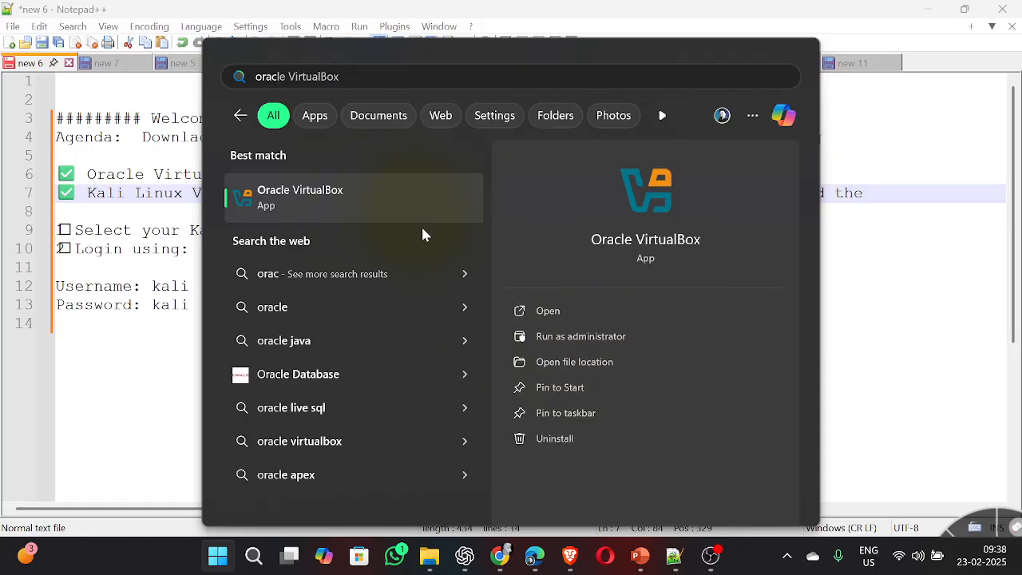
click(611, 319)
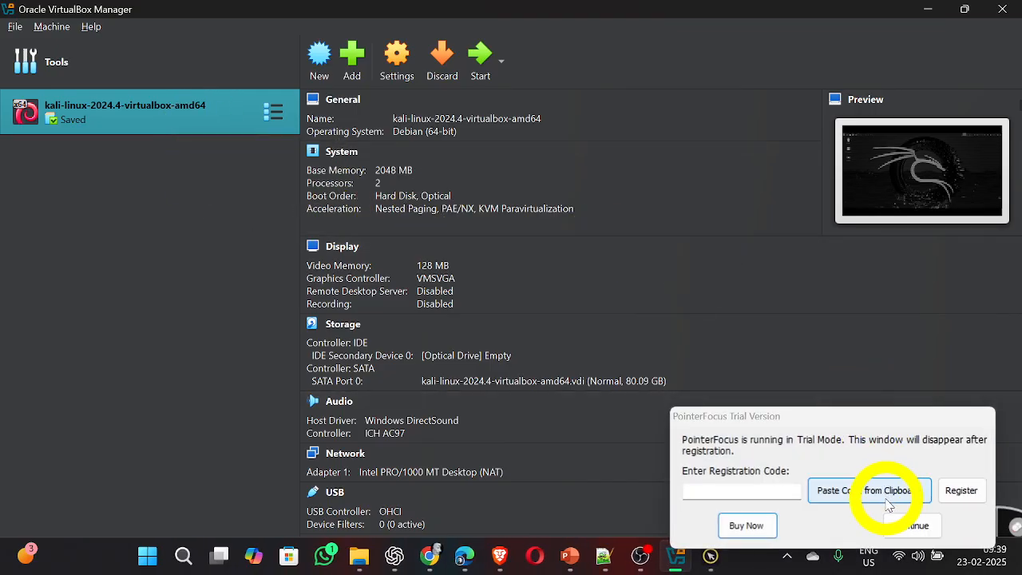
click(913, 523)
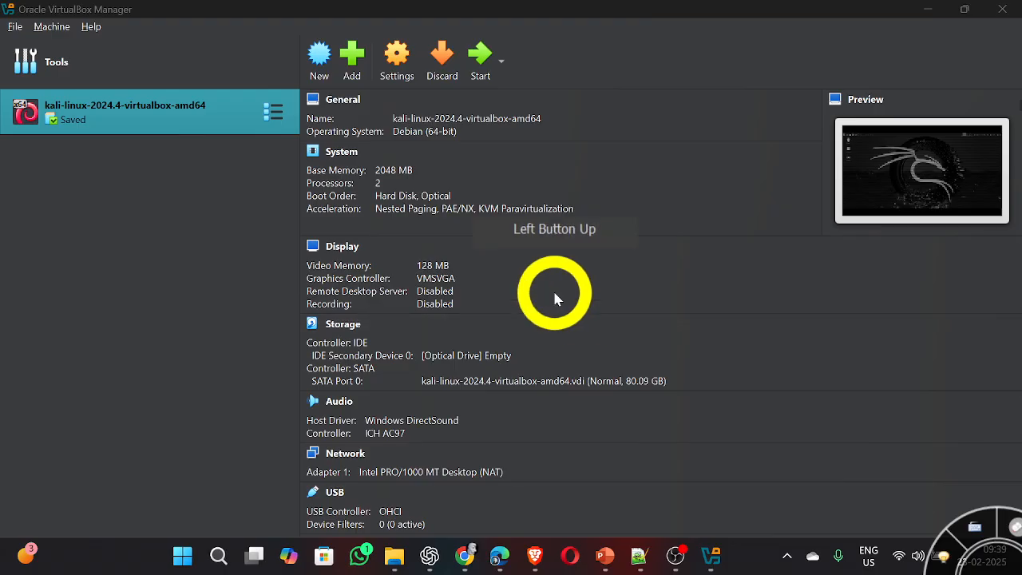
Step: Try to add the virtual machine file kali-linux-2024.4-virtualbox-amd64-1.16.vbox from the kali-linux-2024.4-virtualbox-amd64 folder
click(358, 62)
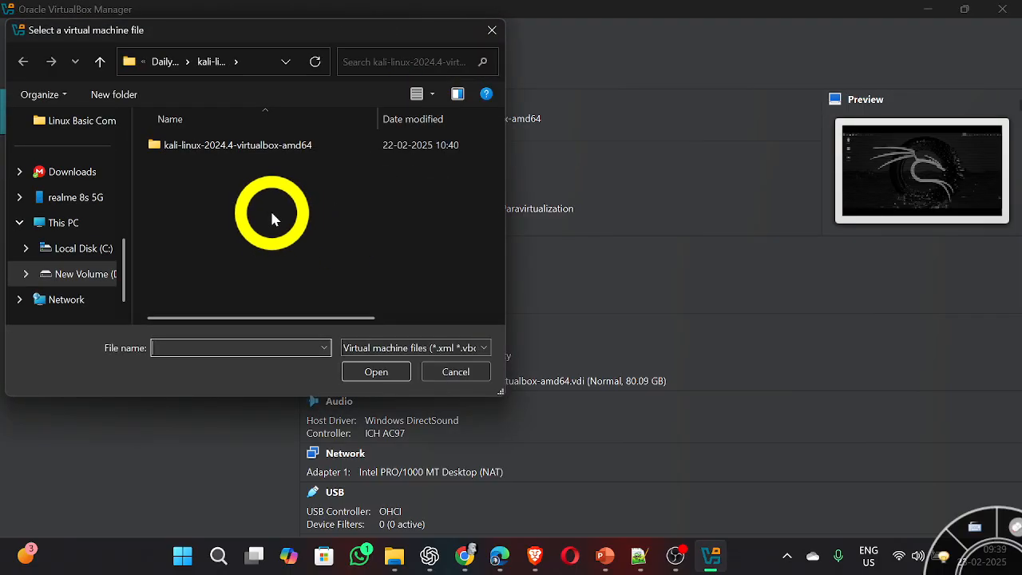
double_click(284, 147)
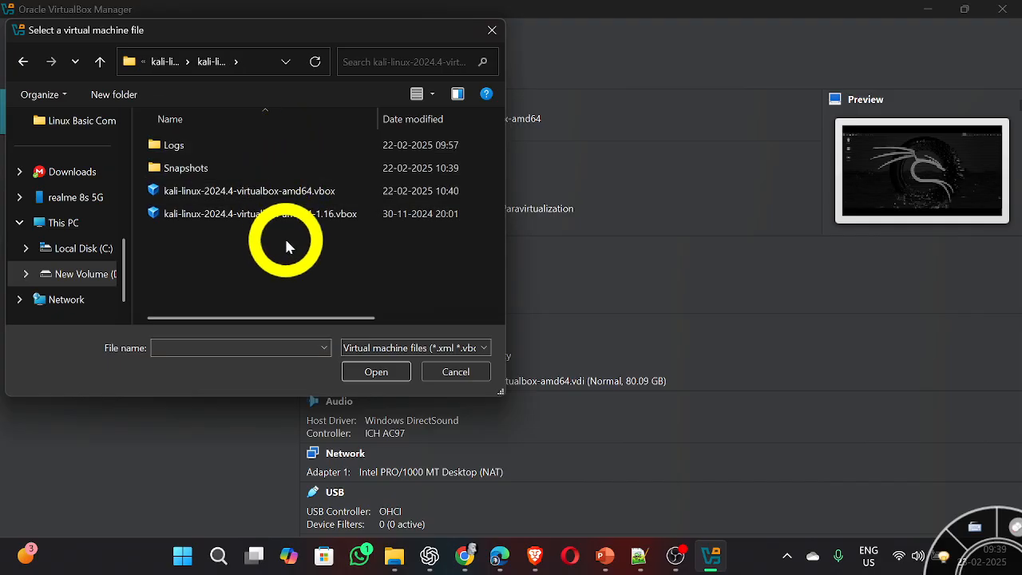
double_click(378, 214)
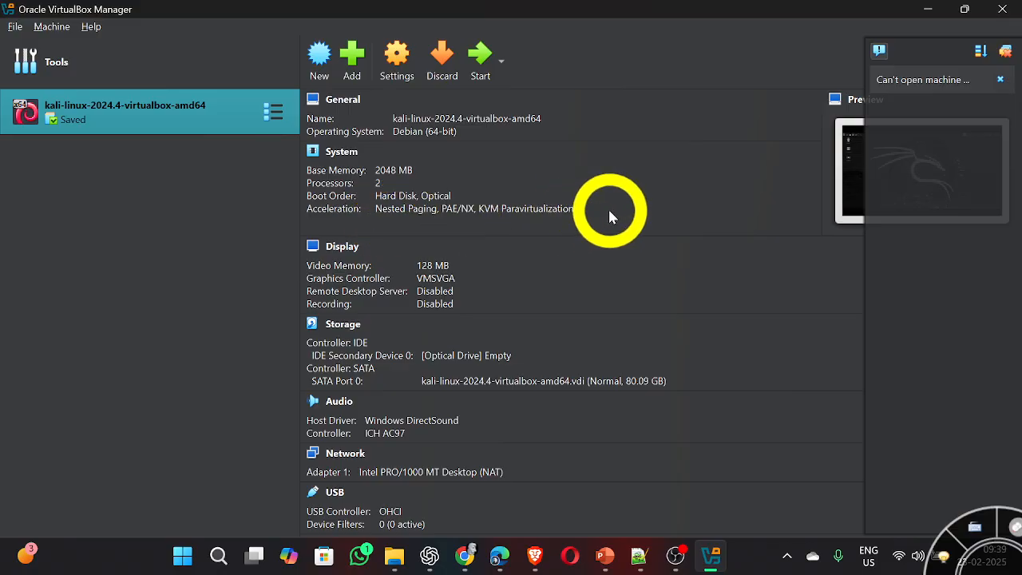
Step: Try to add the virtual machine file kali-linux-2024.4-virtualbox-amd64.vbox from the kali-linux-2024.4-virtualbox-amd64 folder
click(352, 56)
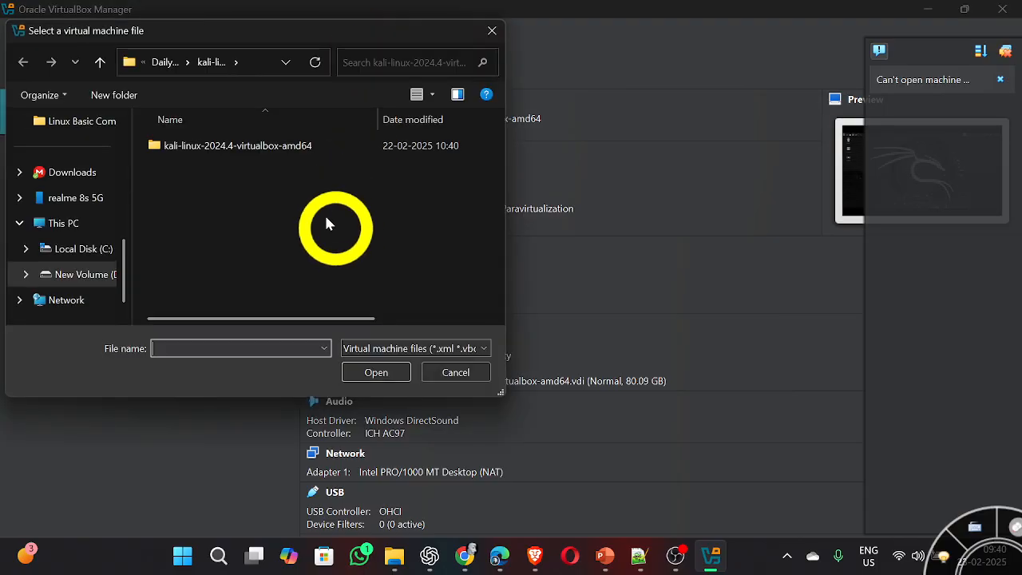
double_click(292, 146)
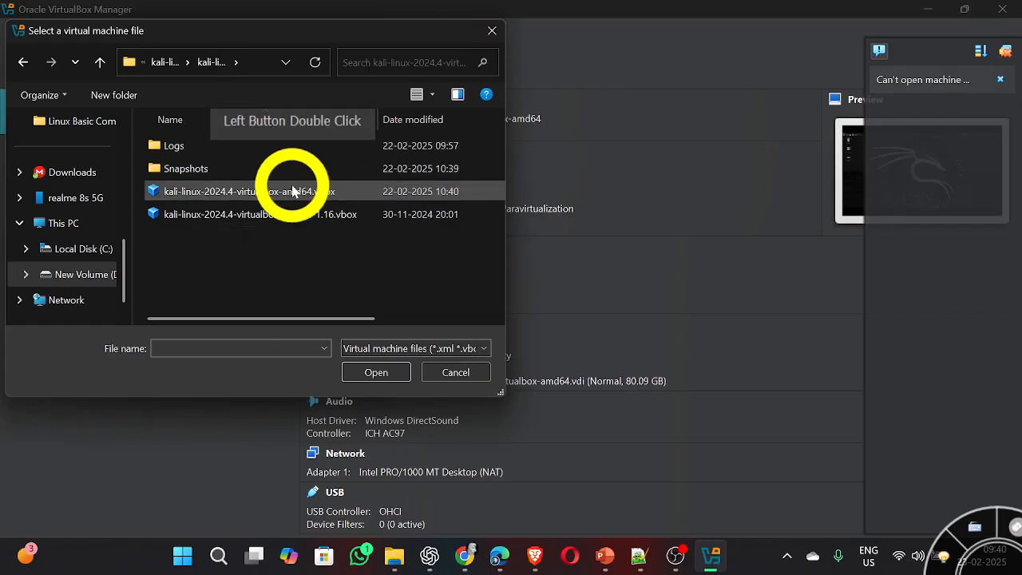
double_click(292, 192)
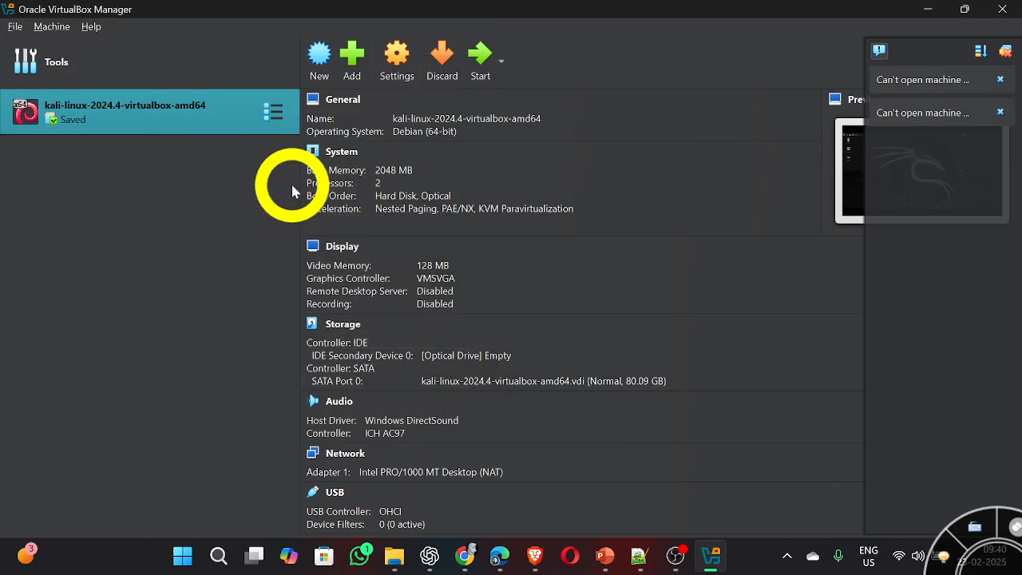
Step: Remove the kali-linux-2024.4-virtualbox-amd64 machine from the list only, keeping its files on disk
right_click(169, 113)
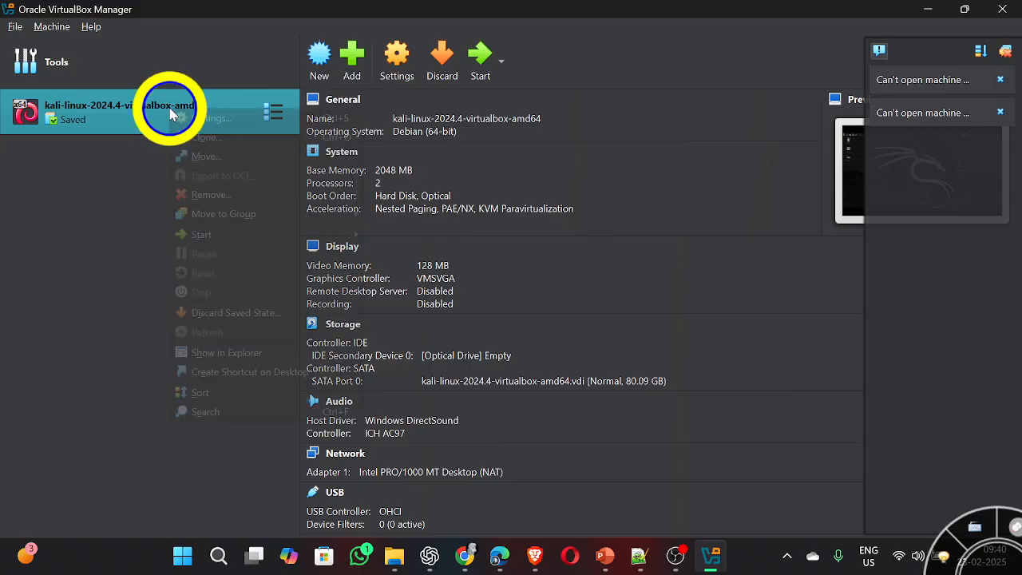
click(242, 200)
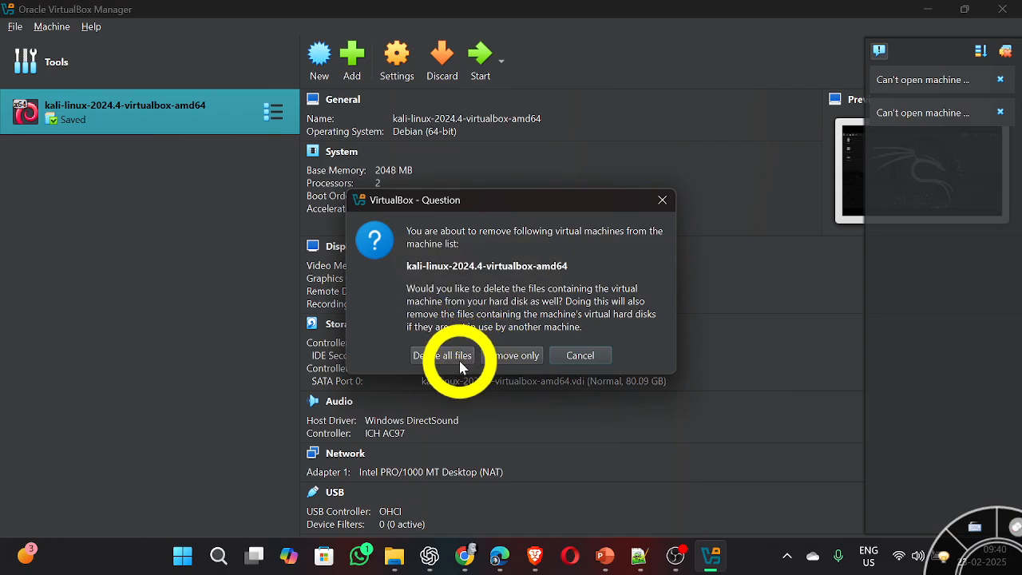
click(514, 363)
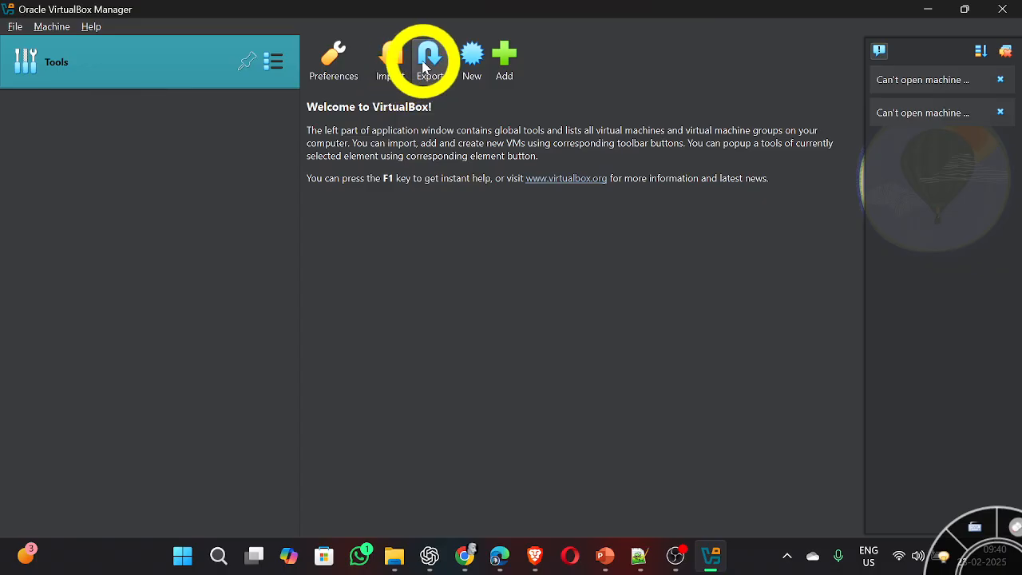
Step: Begin adding an existing virtual machine and browse to Daily Folder on New Volume (D:)
click(504, 60)
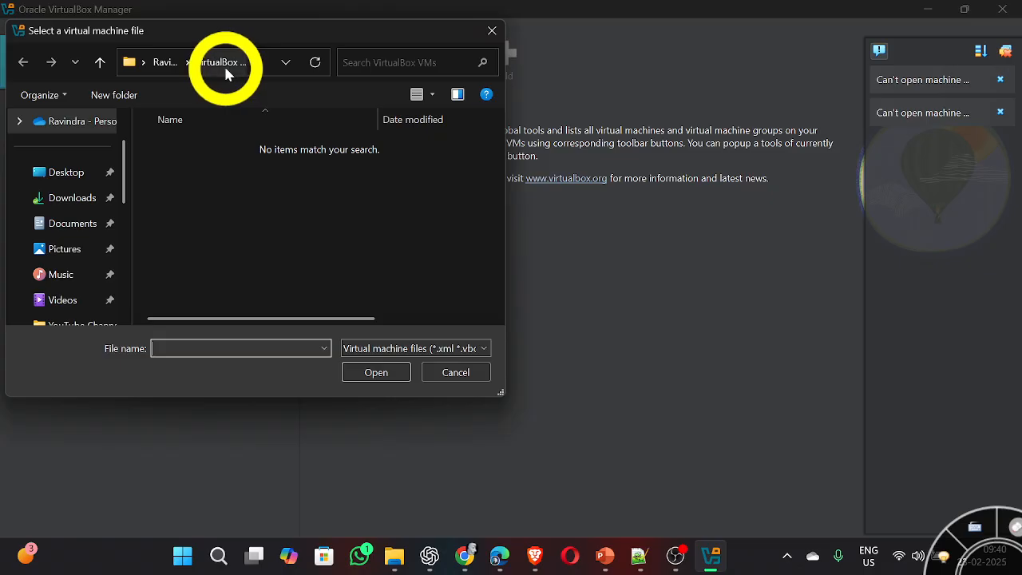
click(391, 349)
click(391, 349)
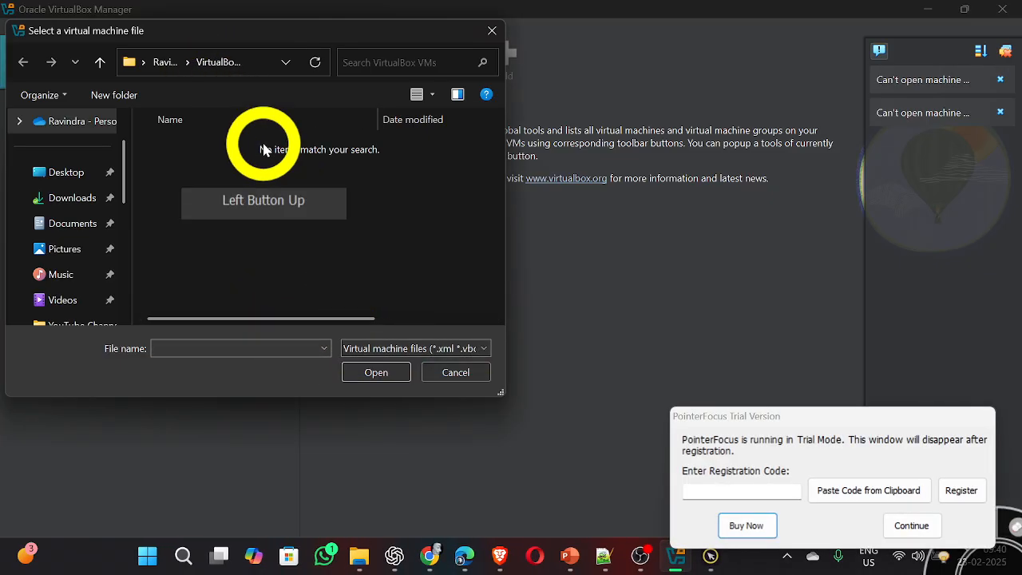
click(171, 76)
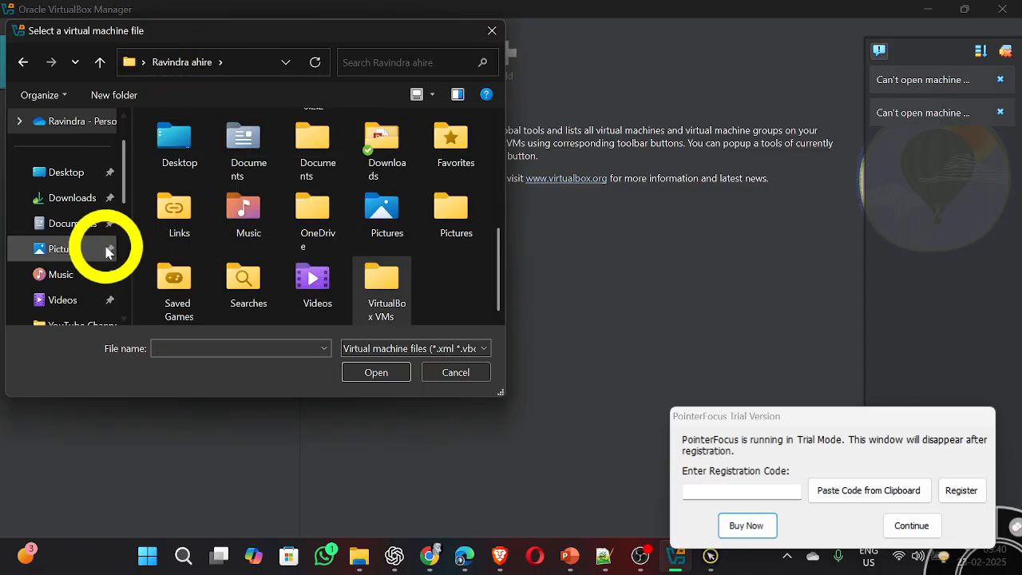
scroll(92, 256, down, 5)
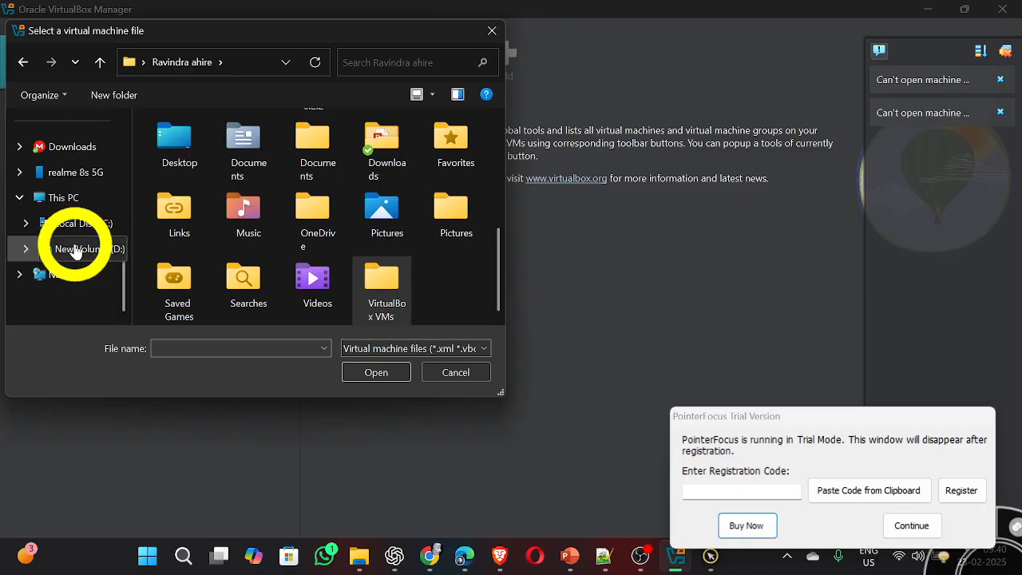
click(80, 249)
double_click(230, 201)
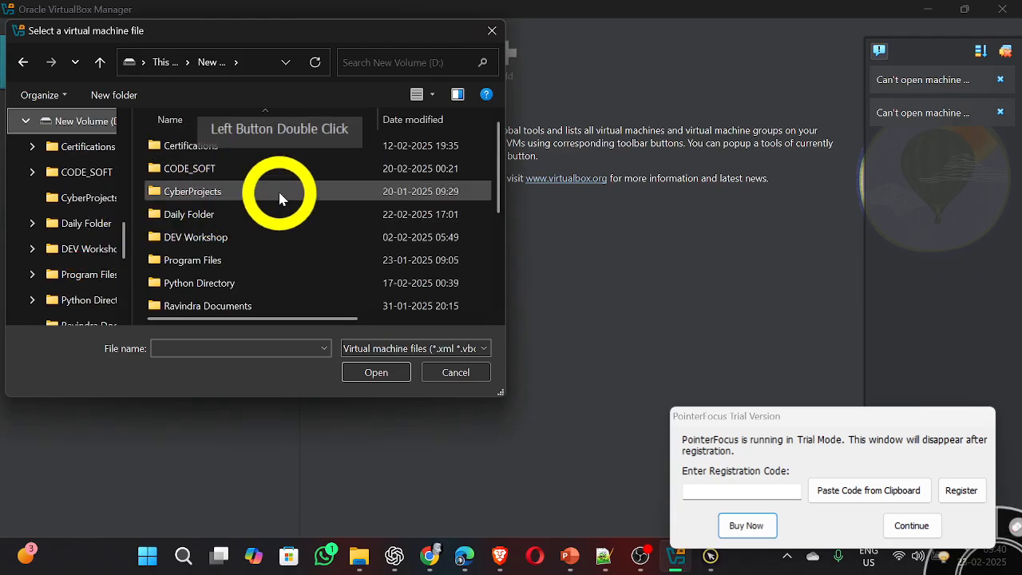
double_click(231, 215)
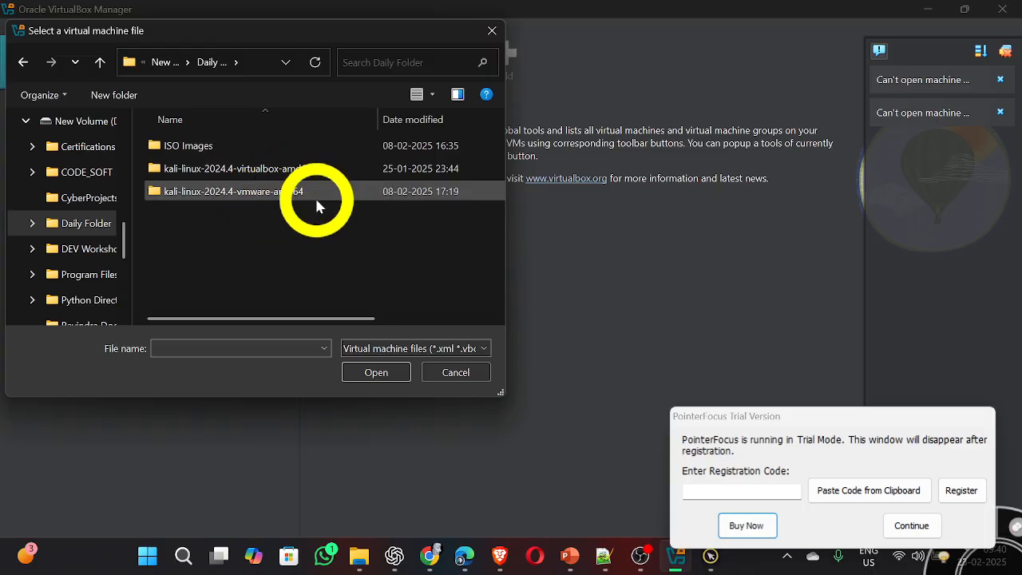
Step: Open kali-linux-2024.4-virtualbox-amd64.vbox from the nested kali-linux-2024.4-virtualbox-amd64 folder to add the Kali machine
click(353, 178)
double_click(354, 177)
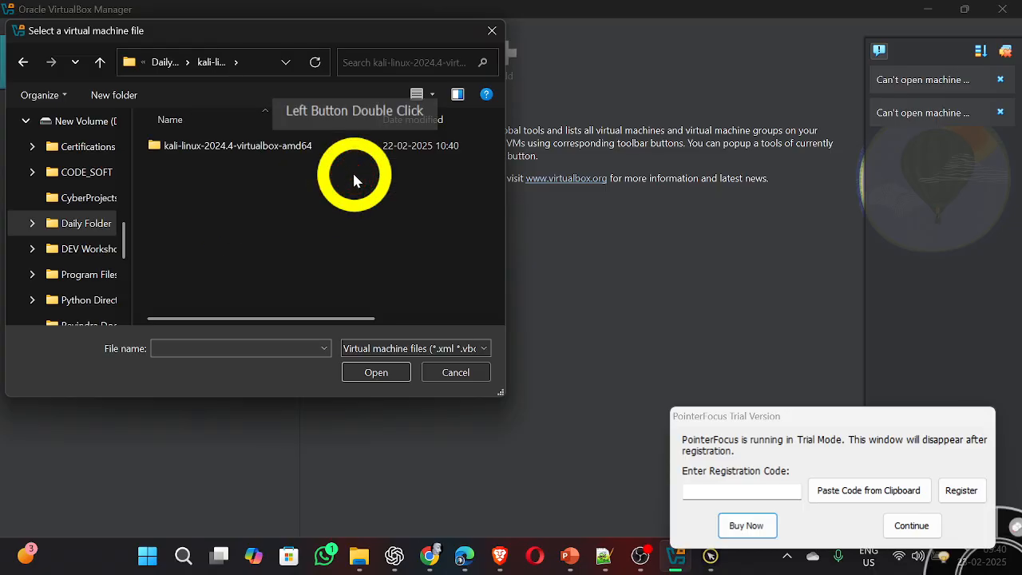
double_click(292, 148)
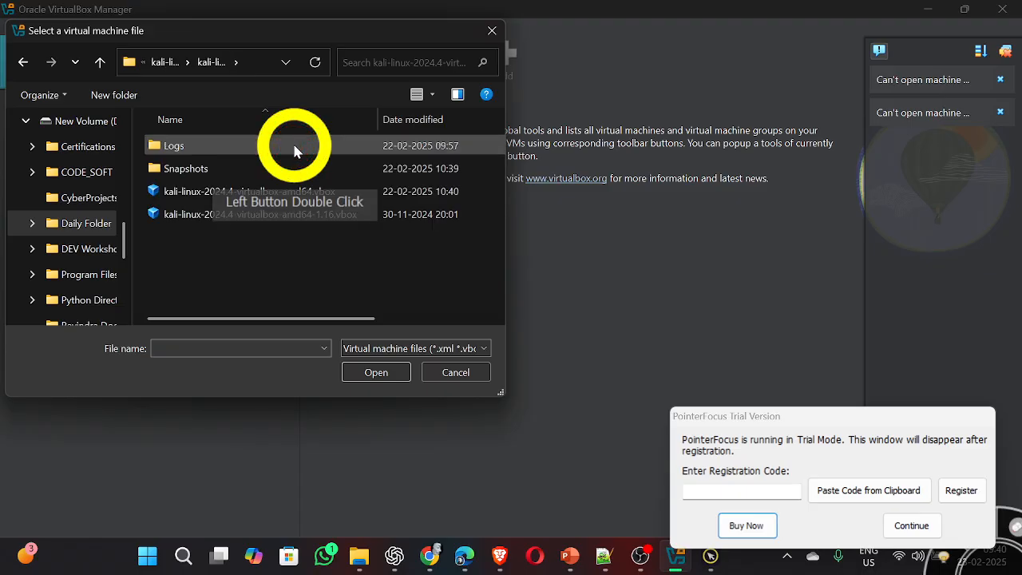
click(308, 166)
double_click(333, 192)
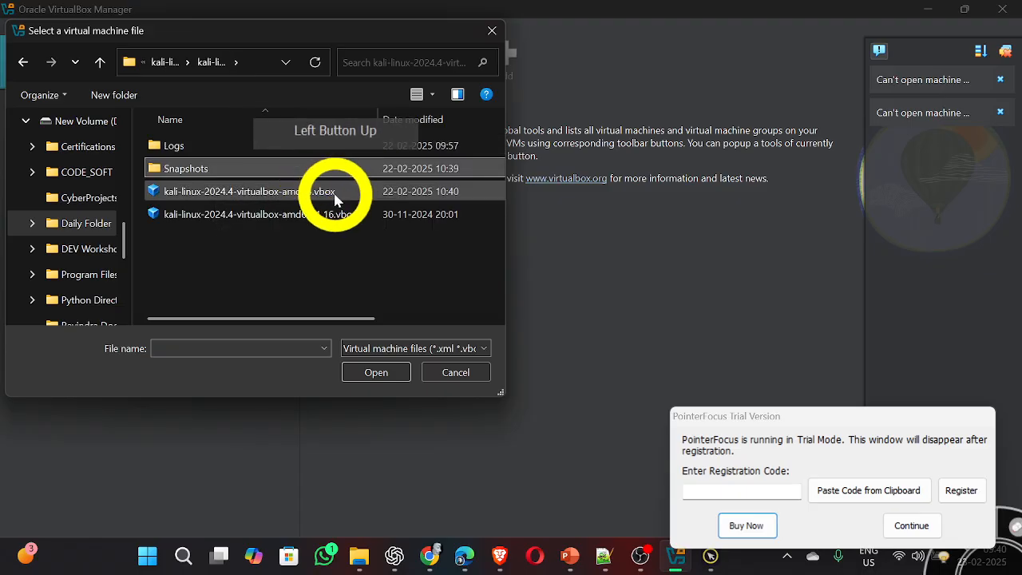
click(338, 201)
double_click(383, 201)
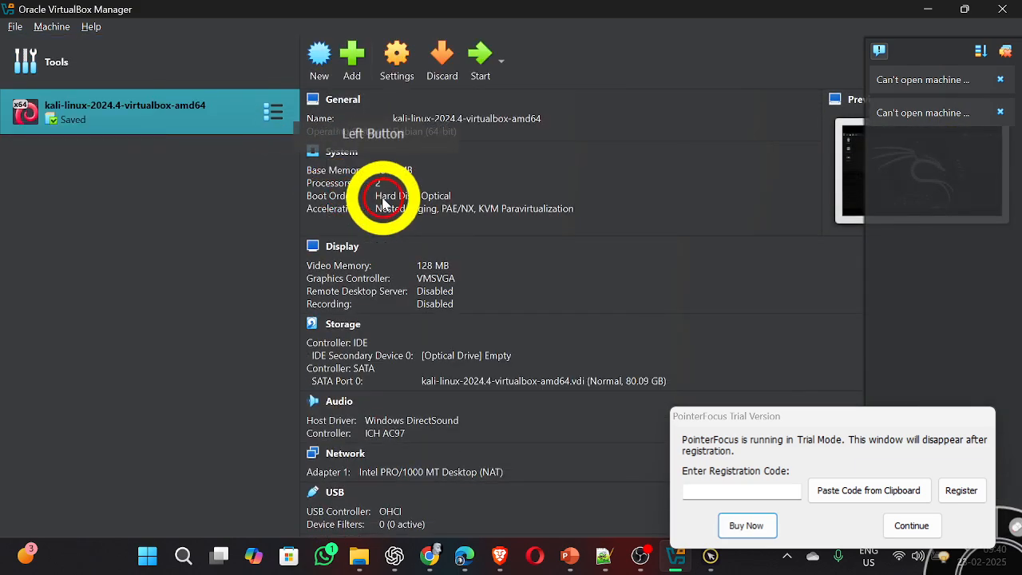
click(466, 196)
click(440, 190)
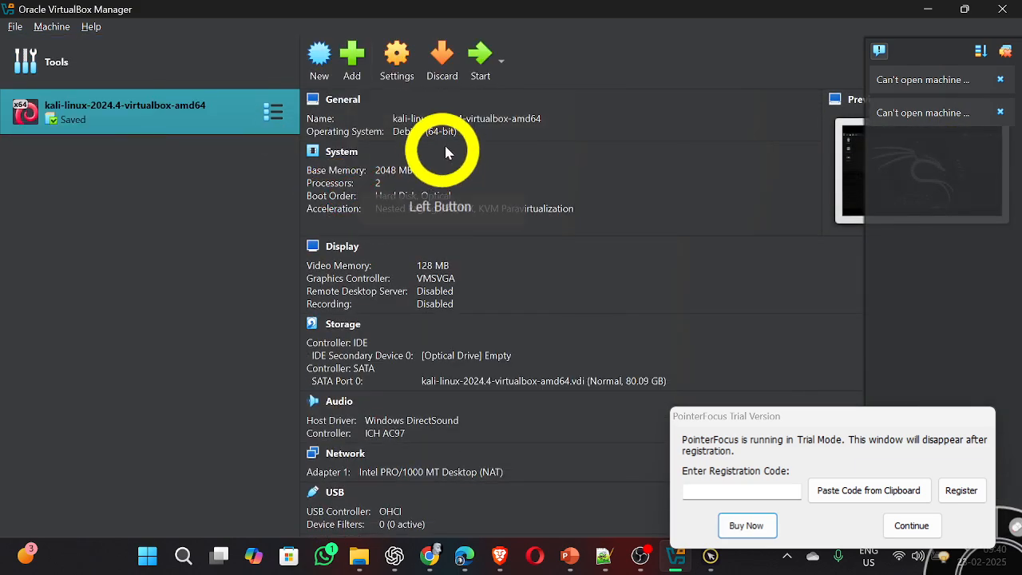
Step: Start the kali-linux-2024.4-virtualbox-amd64 virtual machine
click(476, 63)
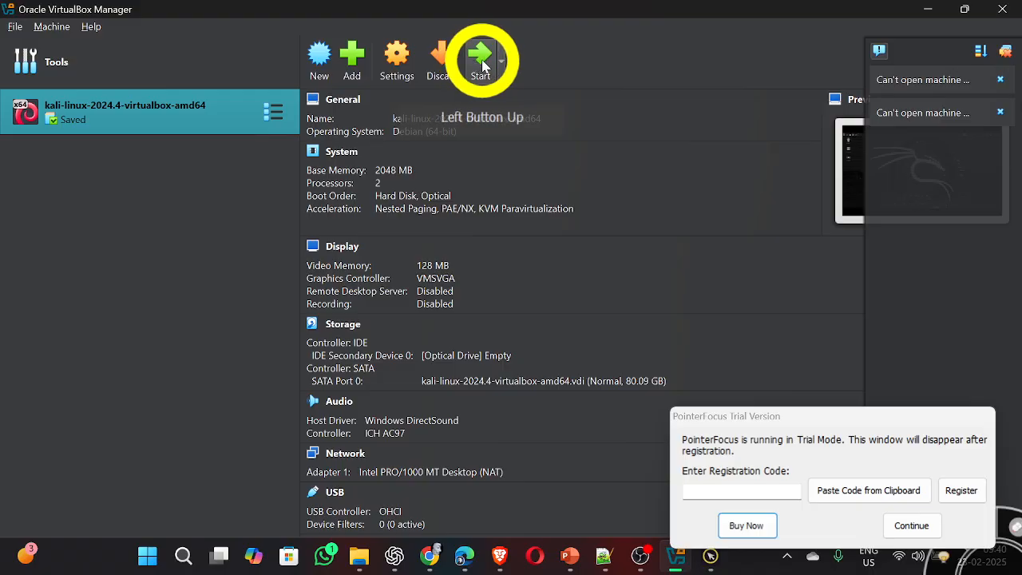
click(647, 81)
click(706, 99)
click(781, 107)
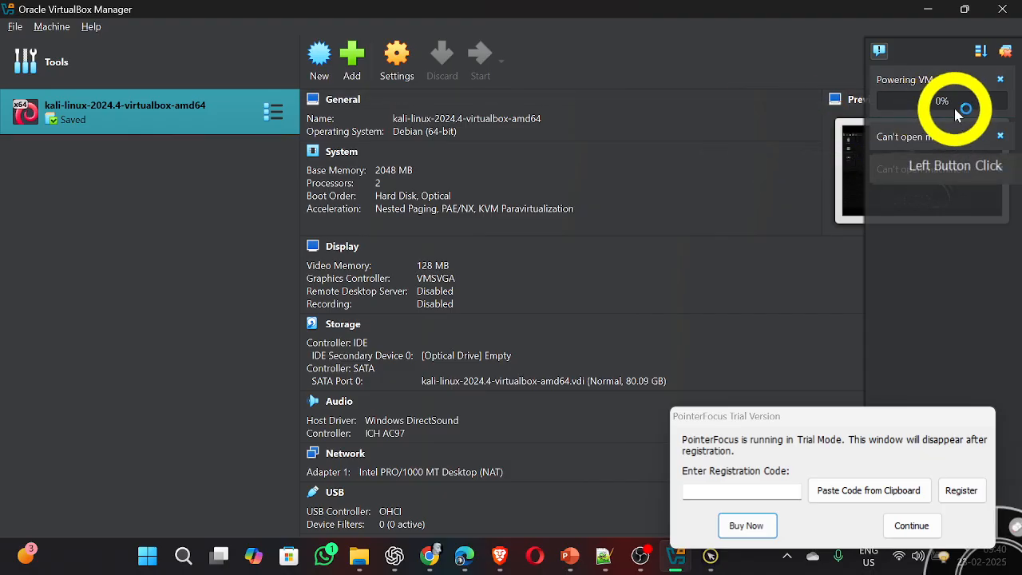
Step: Dismiss both "Can't open machine" notifications
double_click(996, 130)
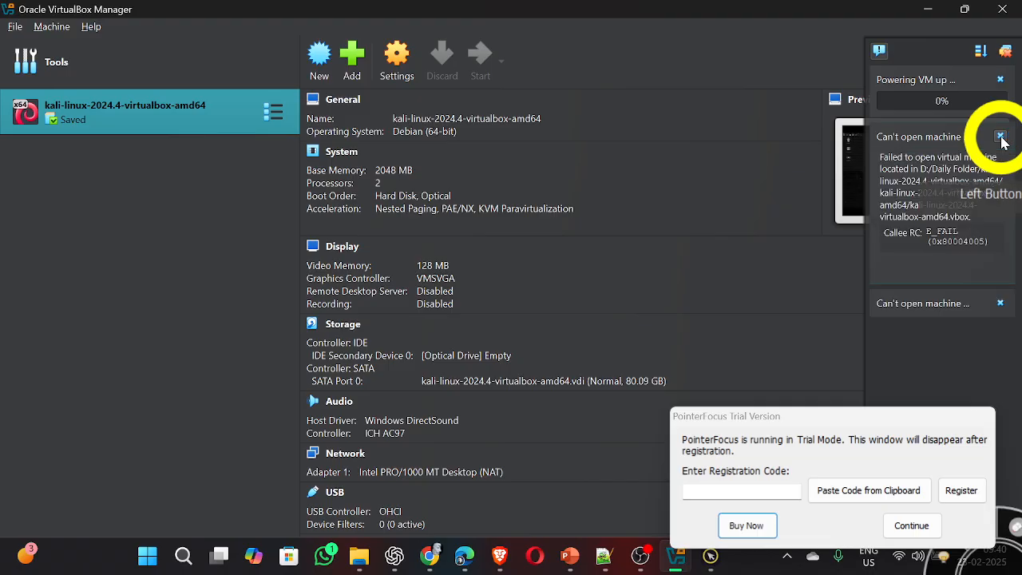
click(1000, 137)
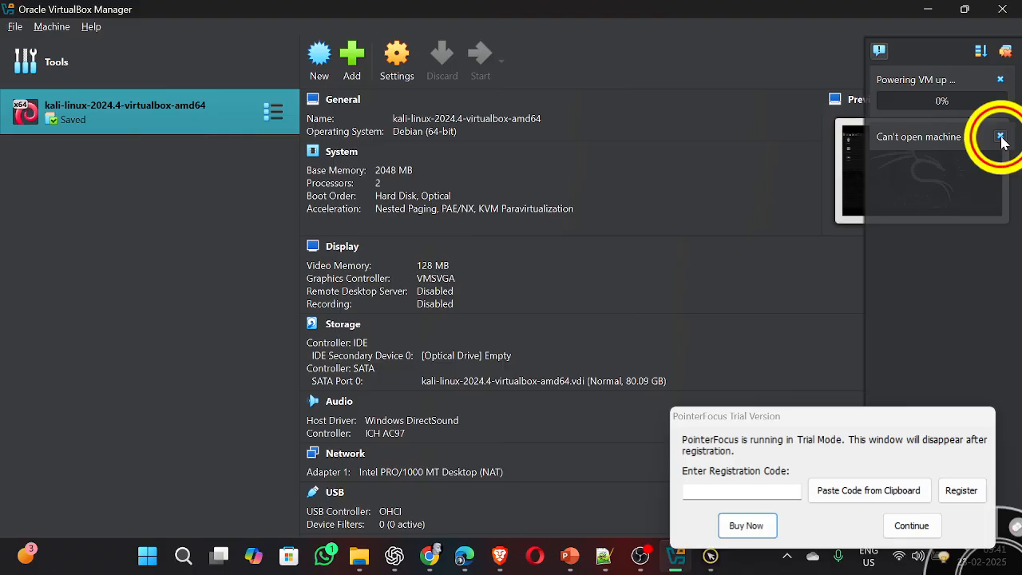
click(1000, 137)
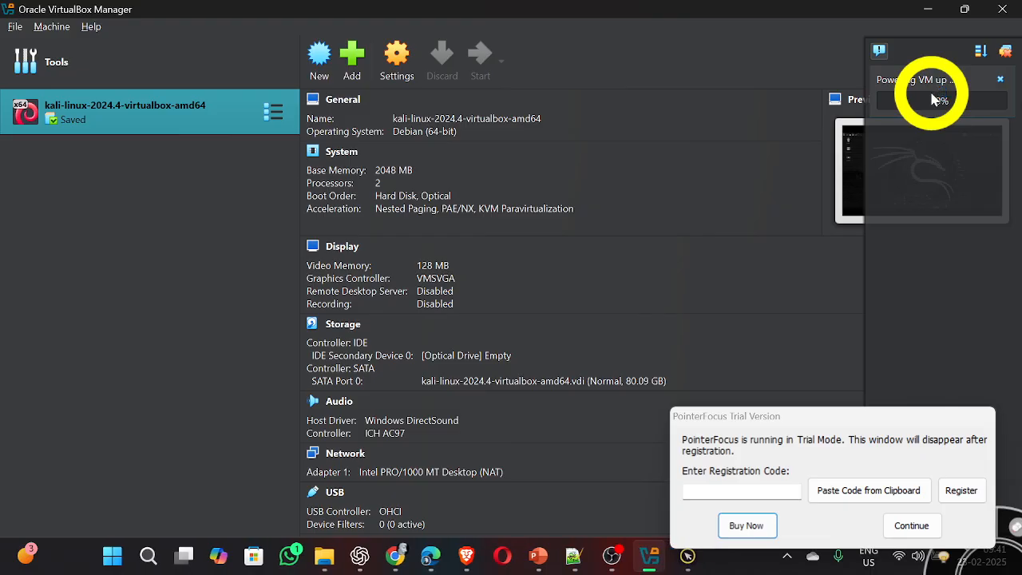
Step: Dismiss the PointerFocus trial notice and bring the Kali virtual machine's window to the front
click(908, 524)
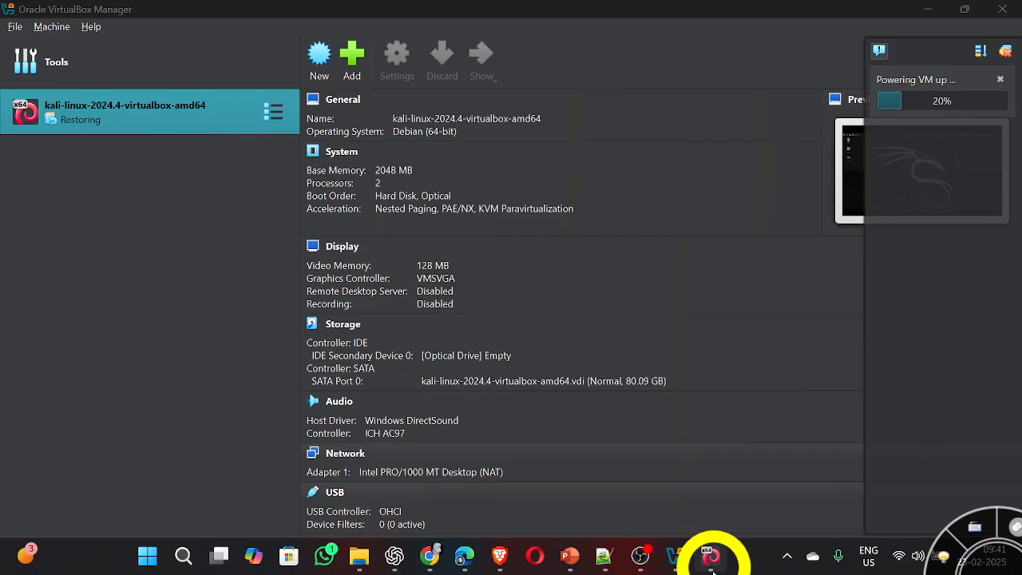
mouse_move(711, 552)
click(705, 479)
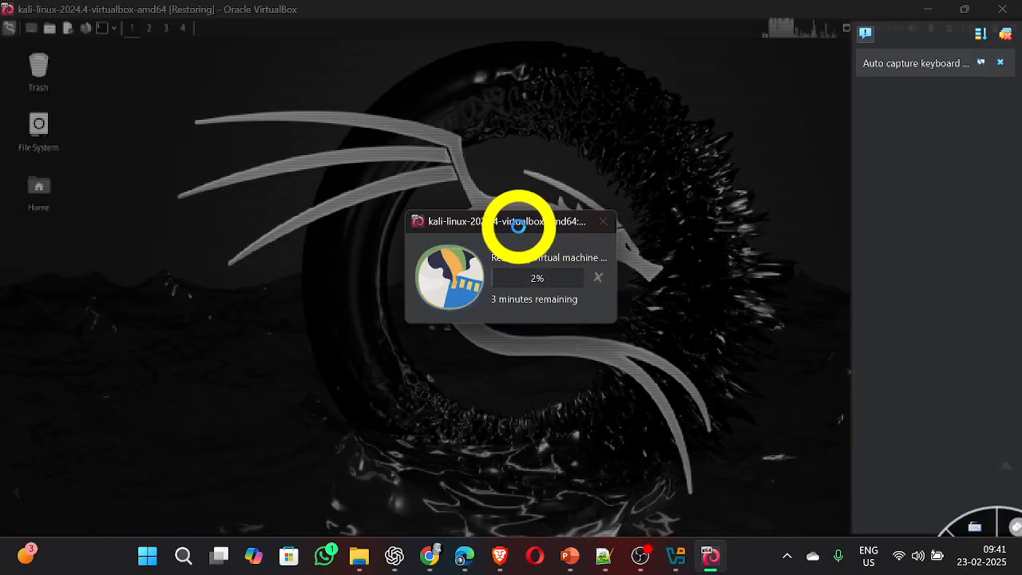
Step: Move the restore progress window aside, dismiss the PointerFocus trial notice and close all notifications over the Kali desktop
drag(523, 223, 368, 165)
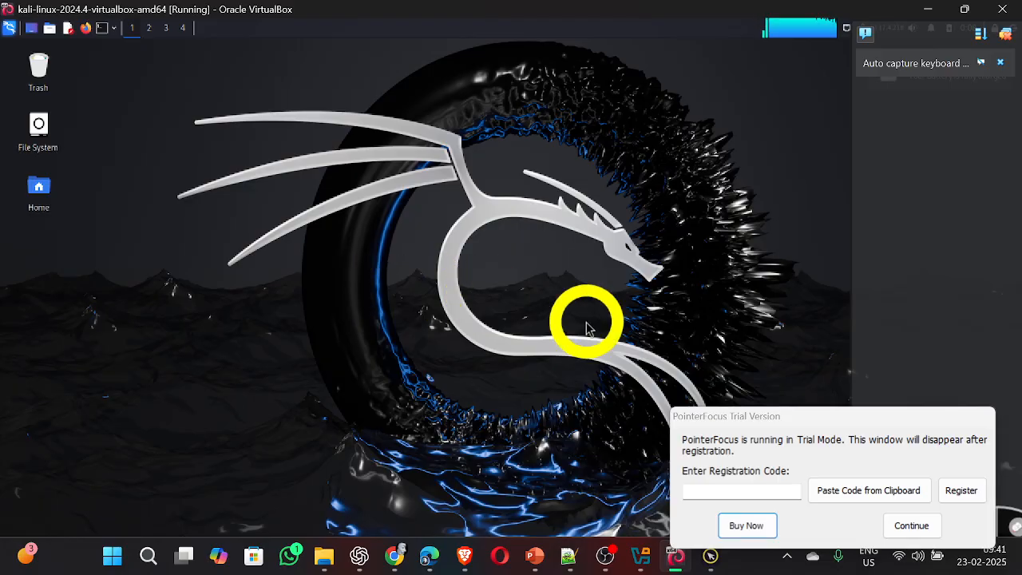
click(910, 526)
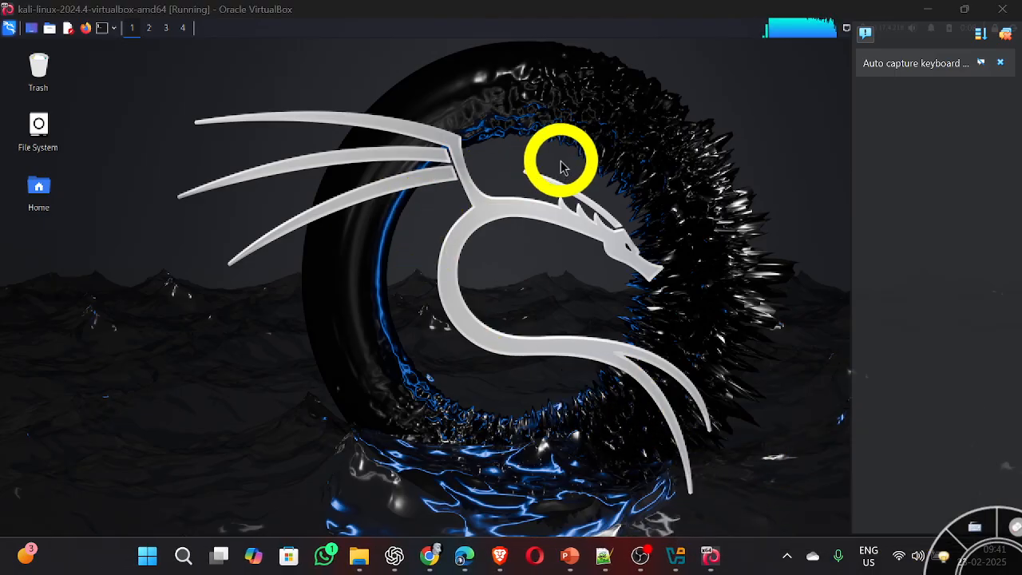
click(1004, 35)
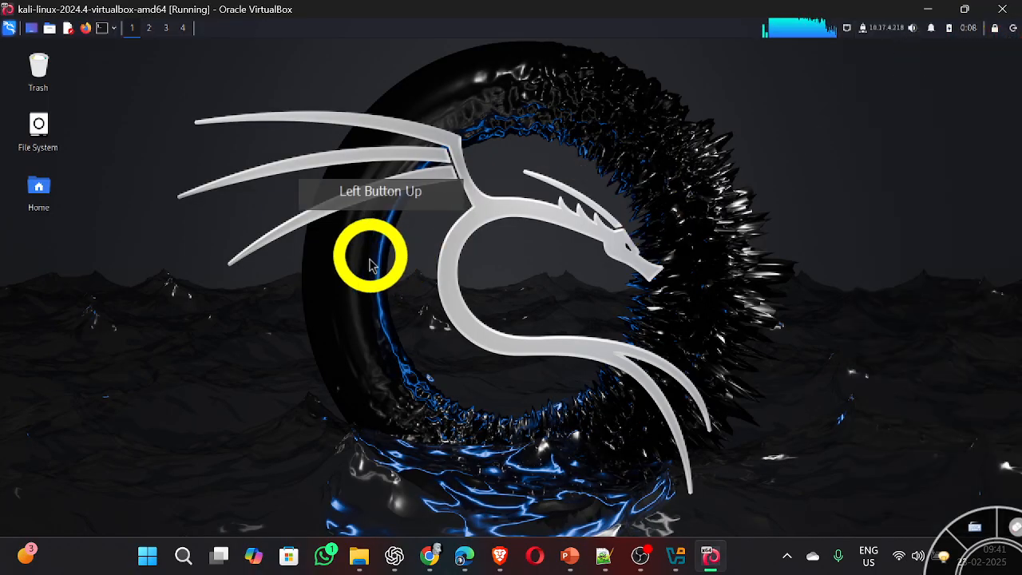
click(199, 192)
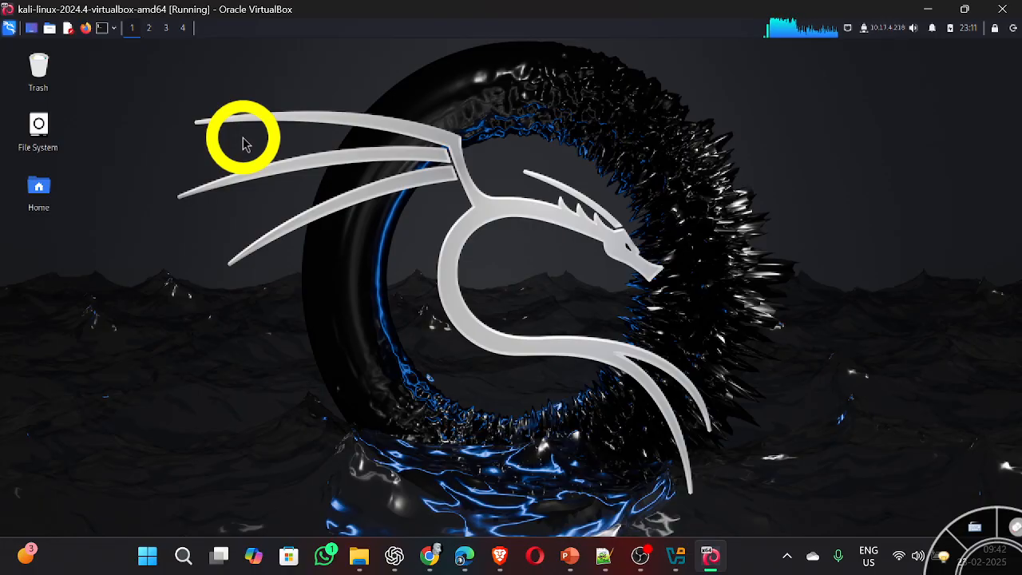
Step: Open a terminal in Kali, move its window clear of the desktop icons and enlarge the text by six zoom levels
click(102, 29)
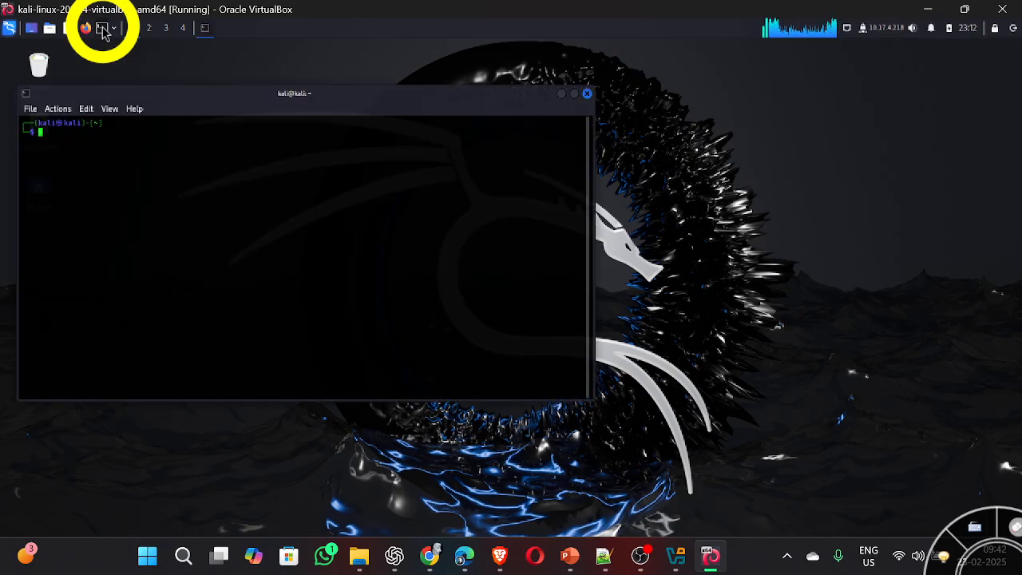
drag(160, 98, 266, 102)
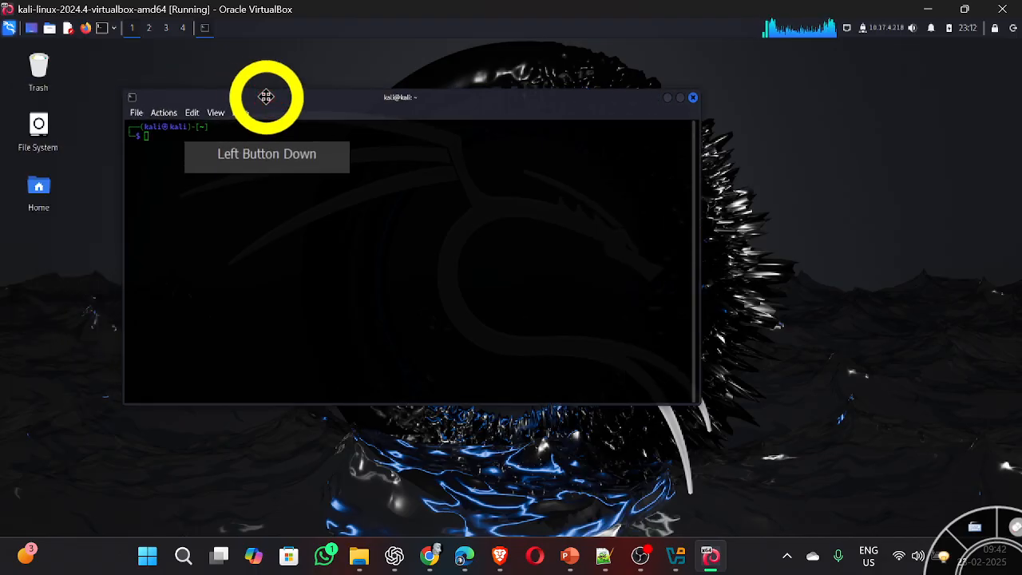
click(286, 211)
key(ctrl+plus)
key(ctrl+plus)
key(ctrl+plus)
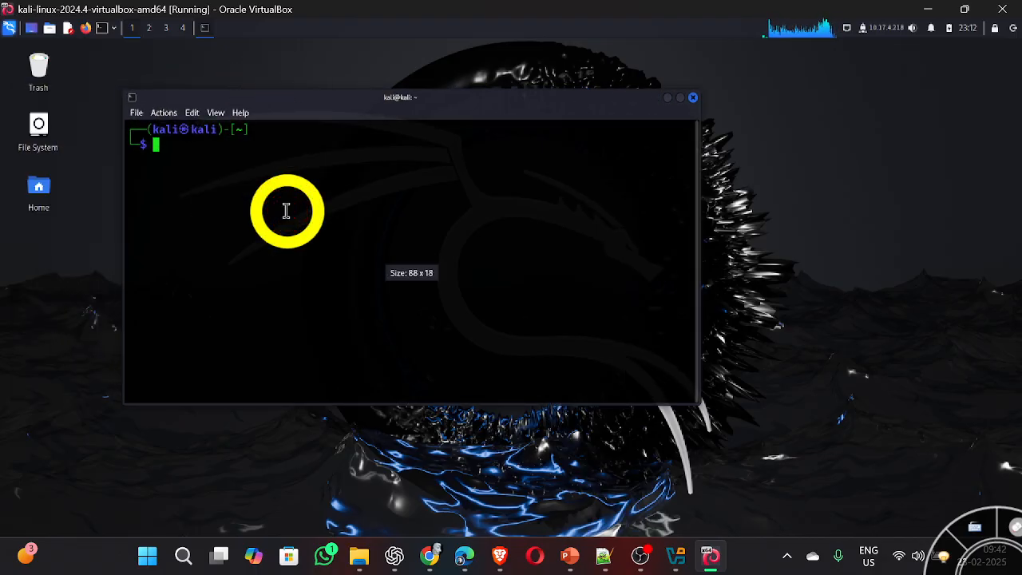
key(ctrl+plus)
key(ctrl+plus)
key(ctrl+plus)
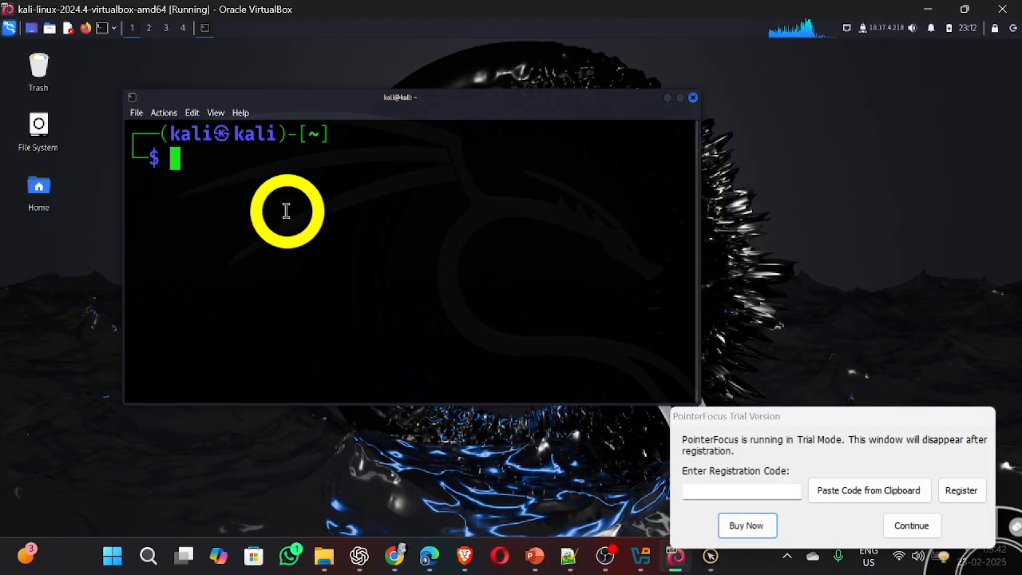
Step: Run "sudo apt update && sudo apt upgrade -y" in the terminal and enter the sudo password
text(sudi)
key(BackSpace)
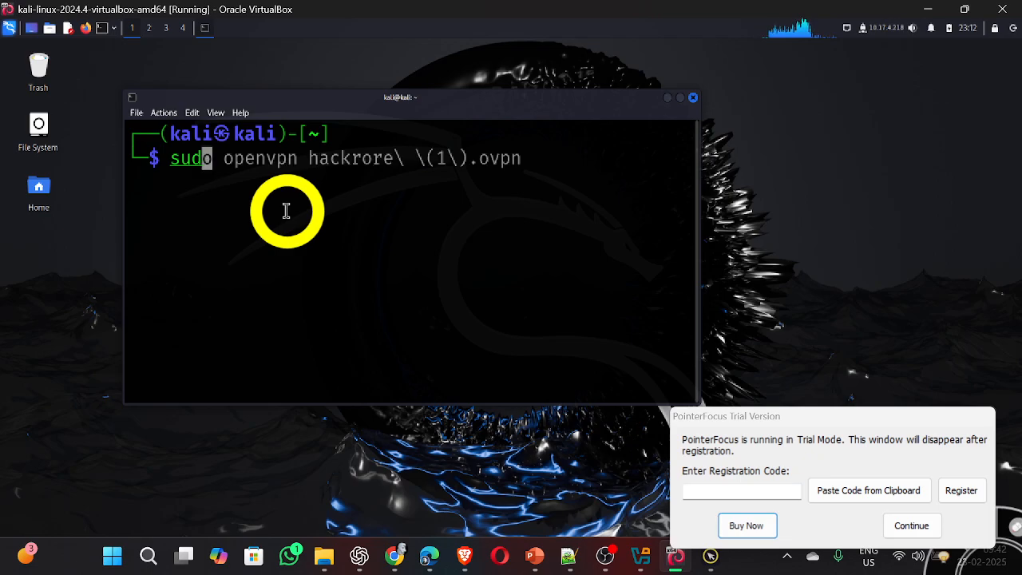
text(o apt )
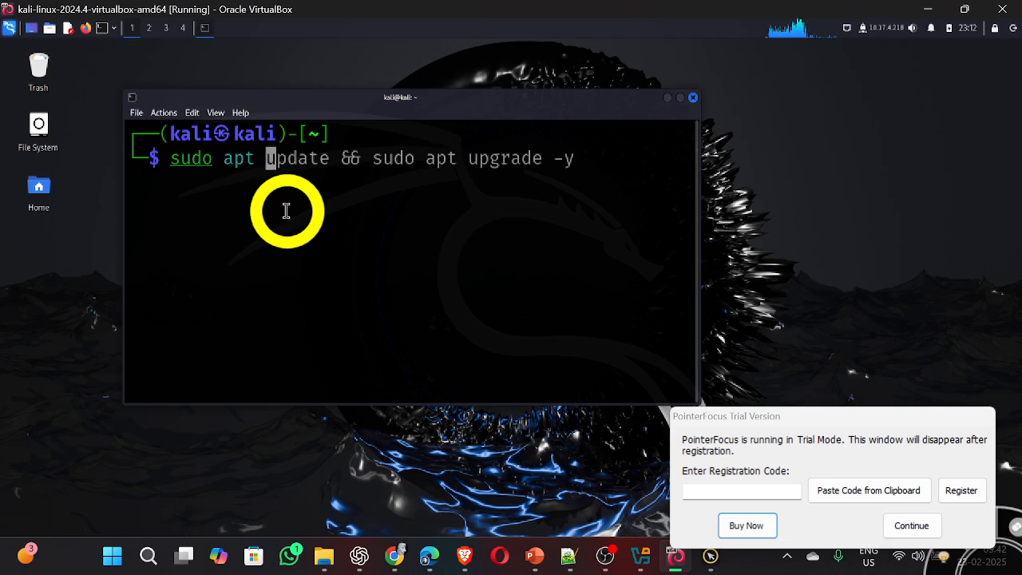
text(update )
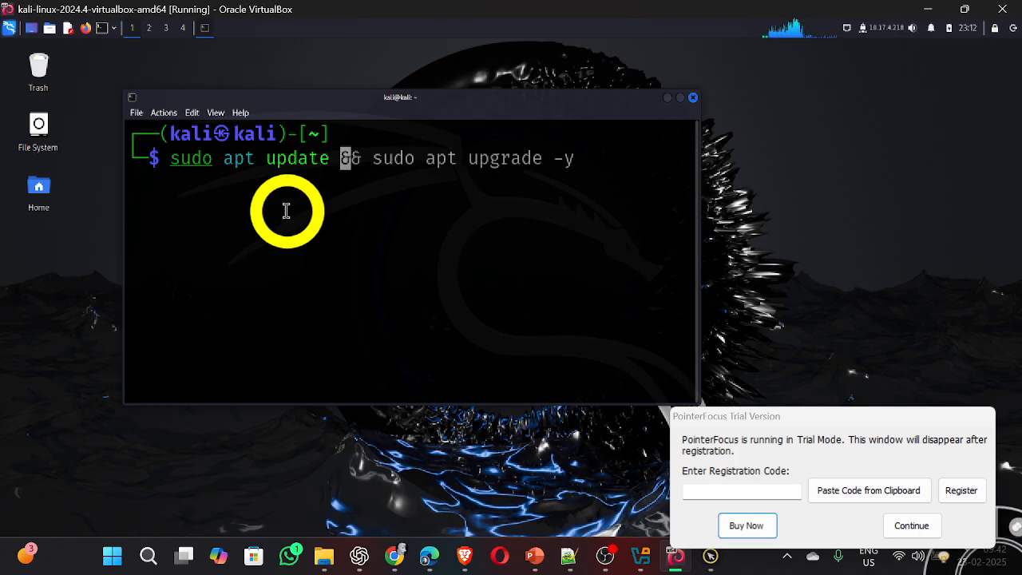
text(&& sudp)
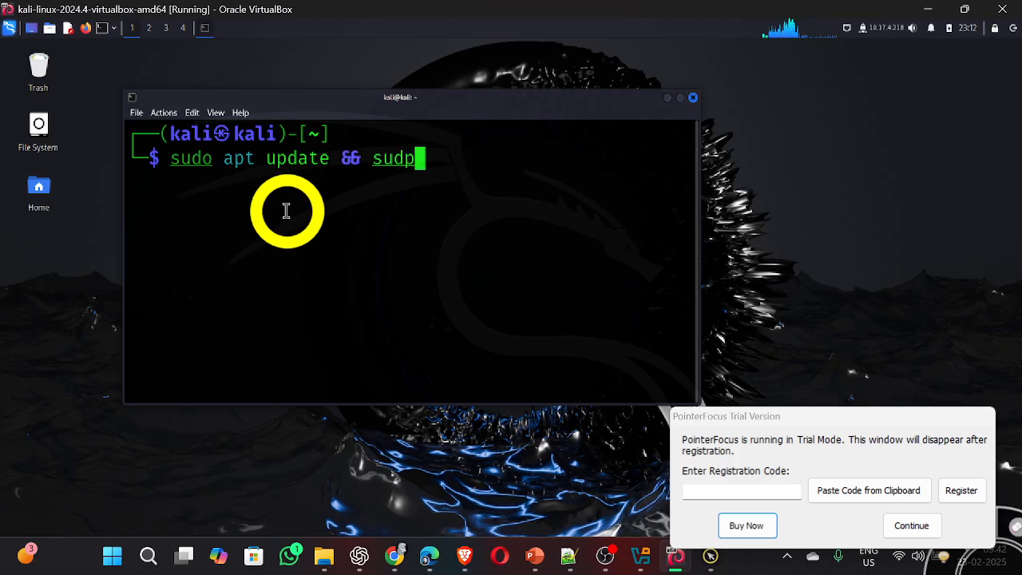
key(BackSpace)
key(BackSpace)
text(o a)
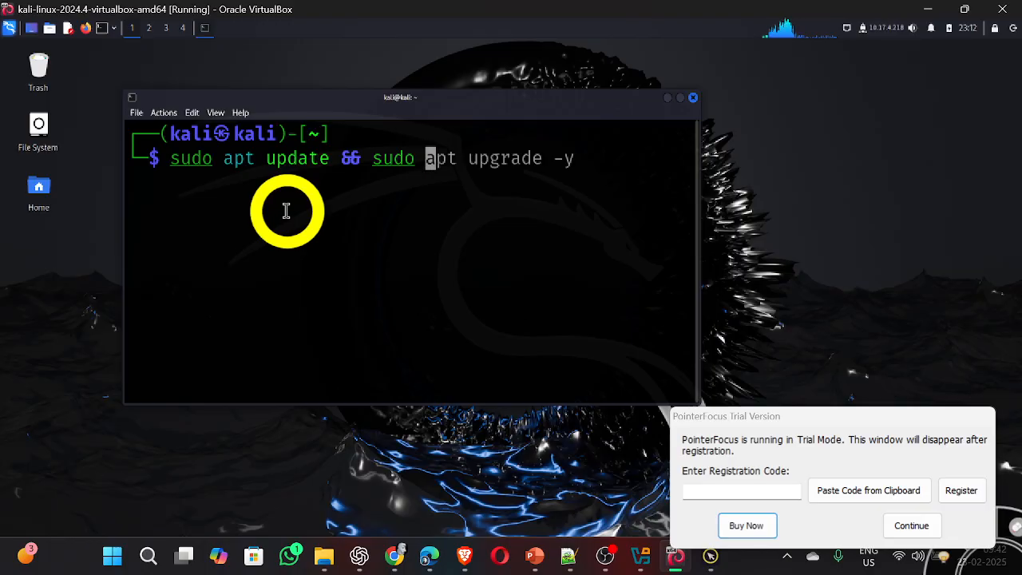
text(pt up)
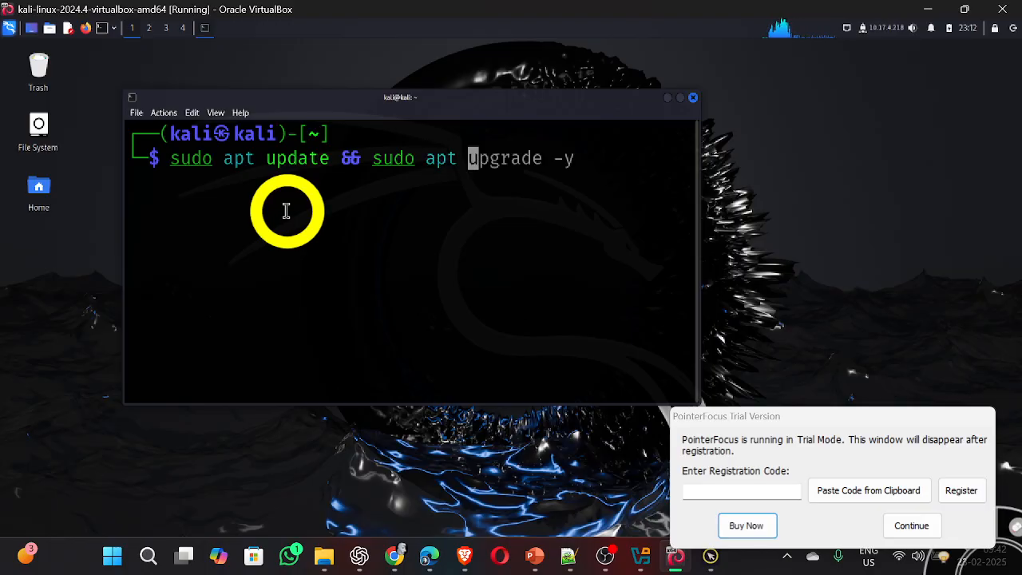
text(grade -y)
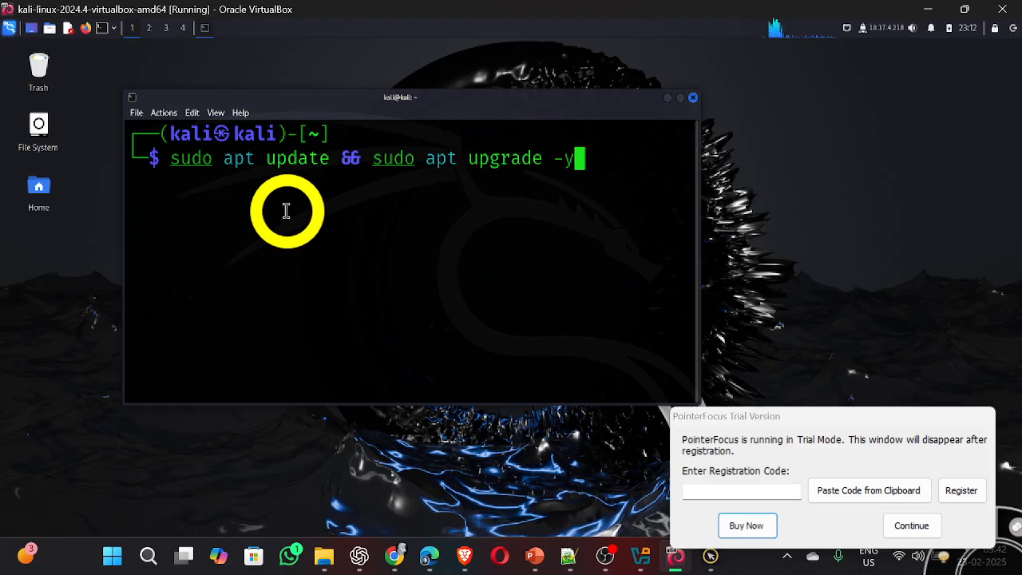
key(Return)
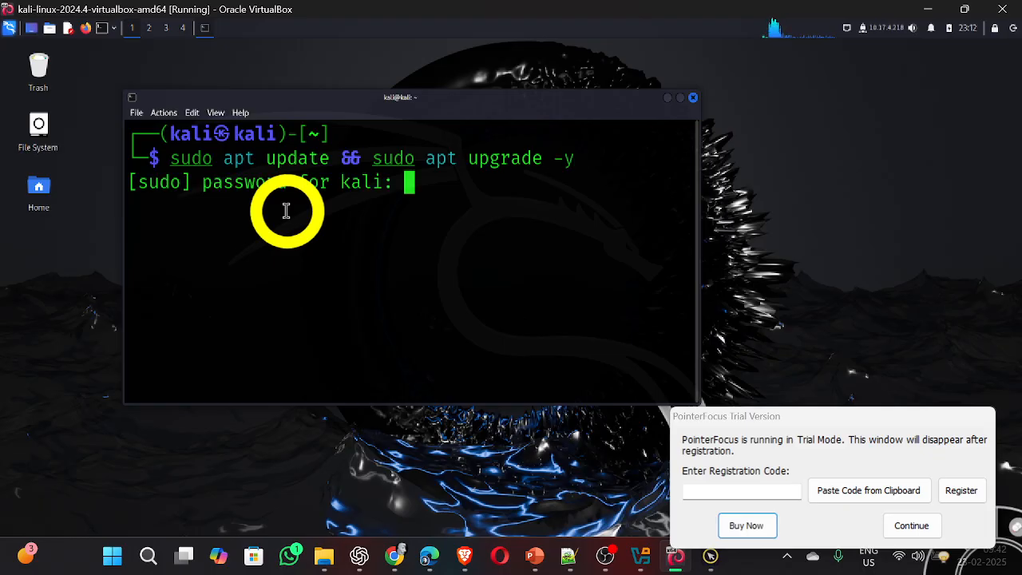
key(Return)
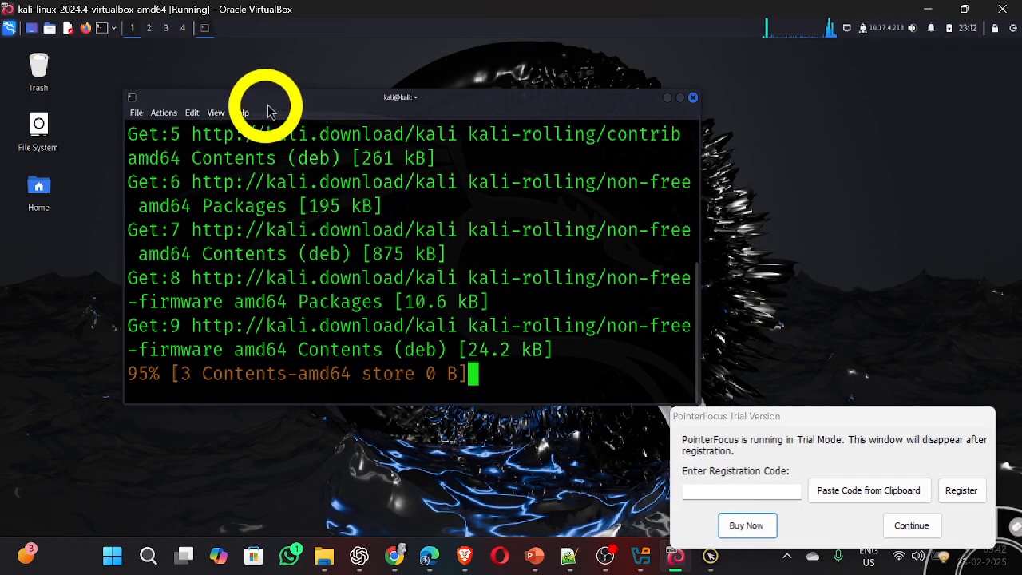
Step: Move the terminal window slightly up and to the left on the Kali desktop and keep it in focus
drag(293, 95, 268, 83)
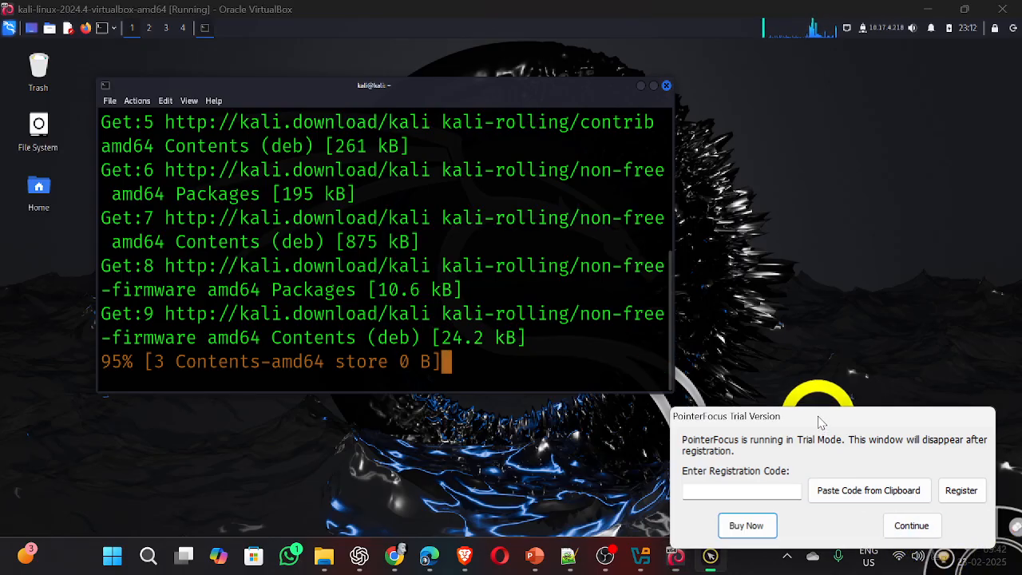
click(494, 370)
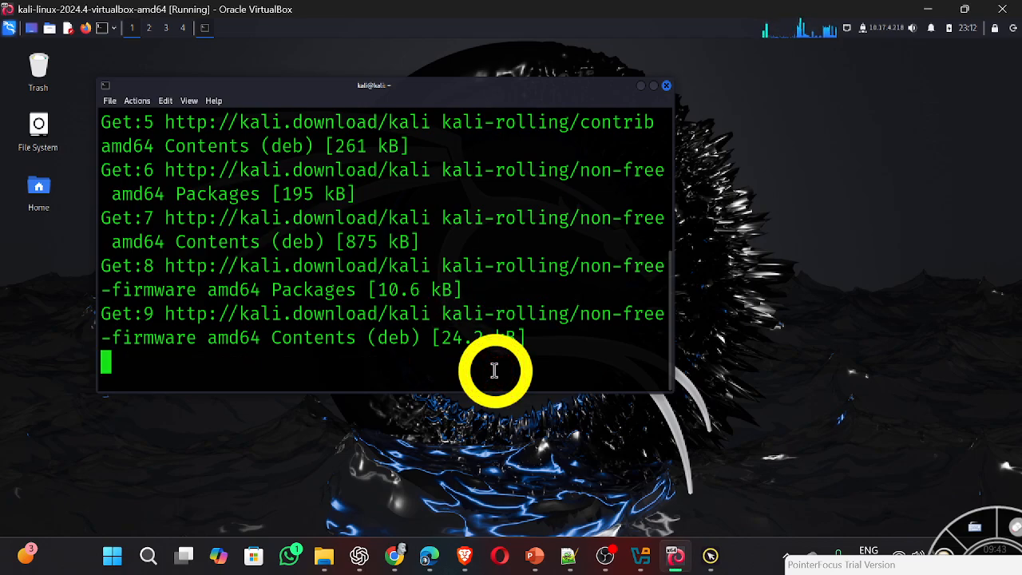
click(562, 354)
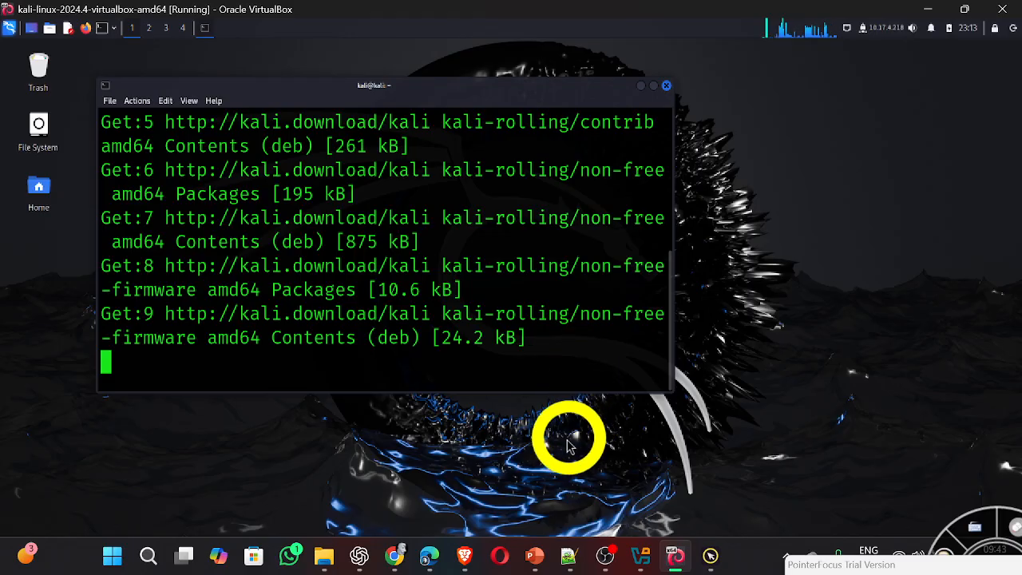
Step: Switch to the "new 6" notes in Notepad++, highlight the username and password lines, and add an empty line at the end
mouse_move(563, 556)
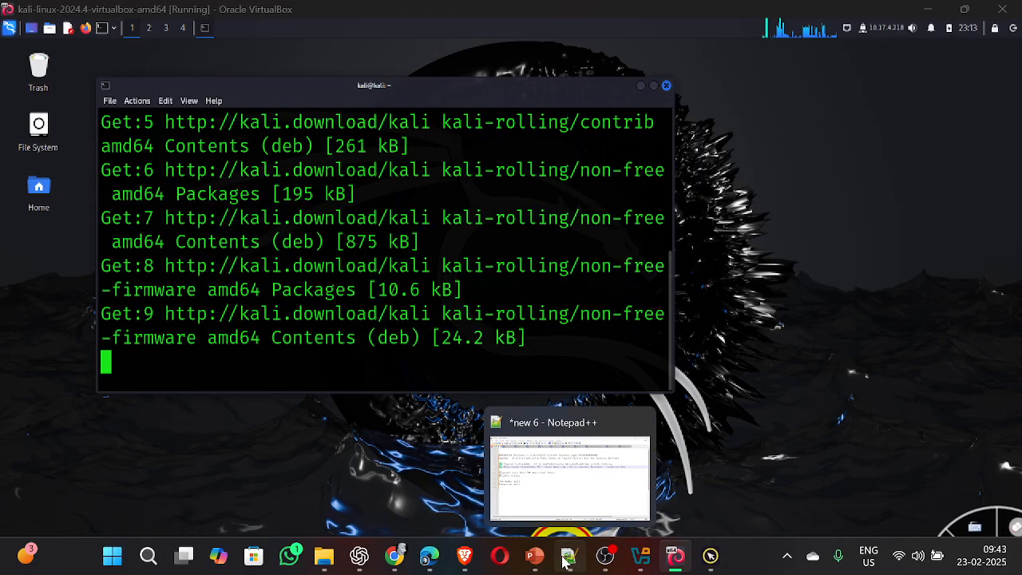
click(515, 467)
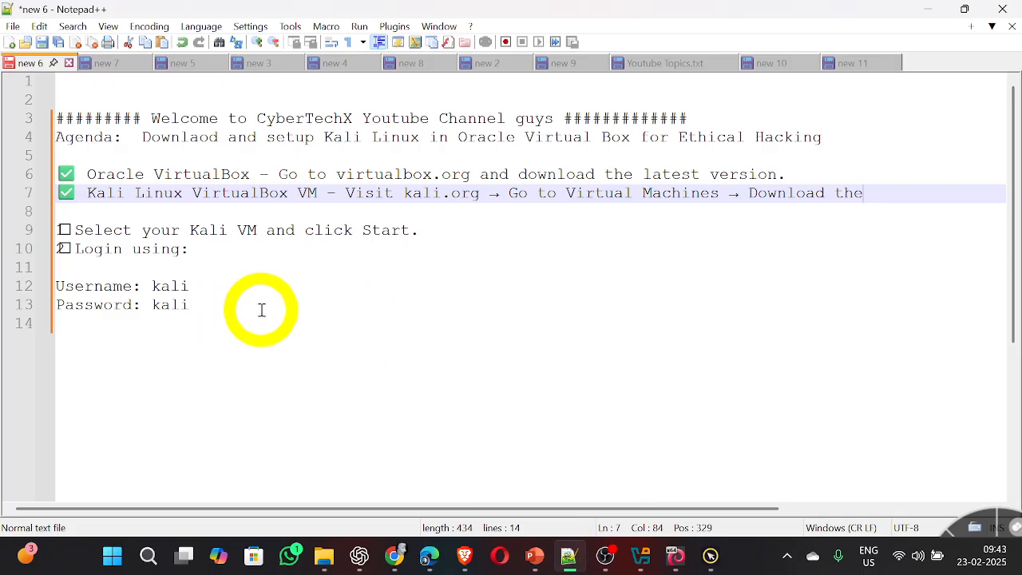
drag(240, 306, 72, 281)
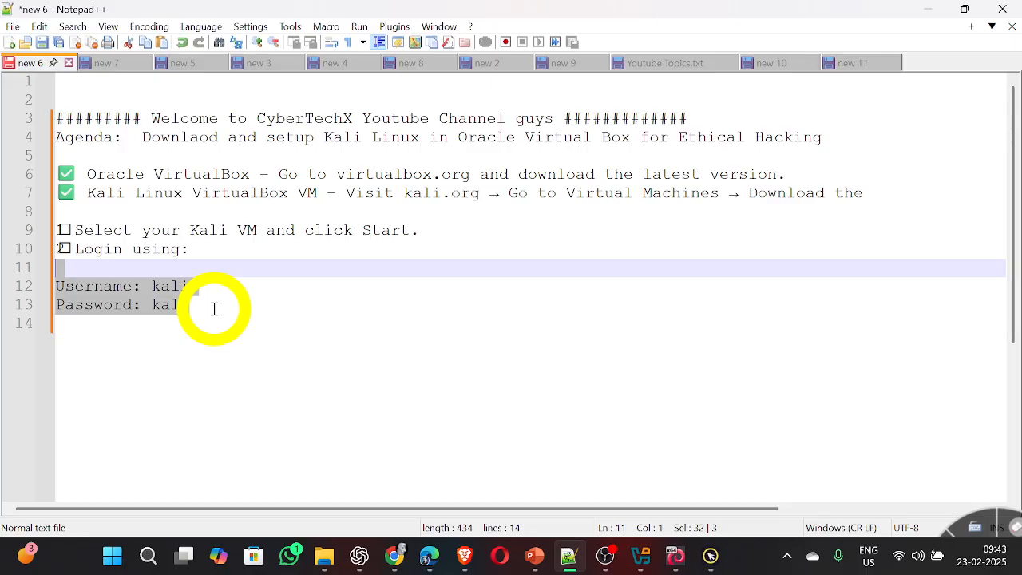
drag(214, 308, 165, 288)
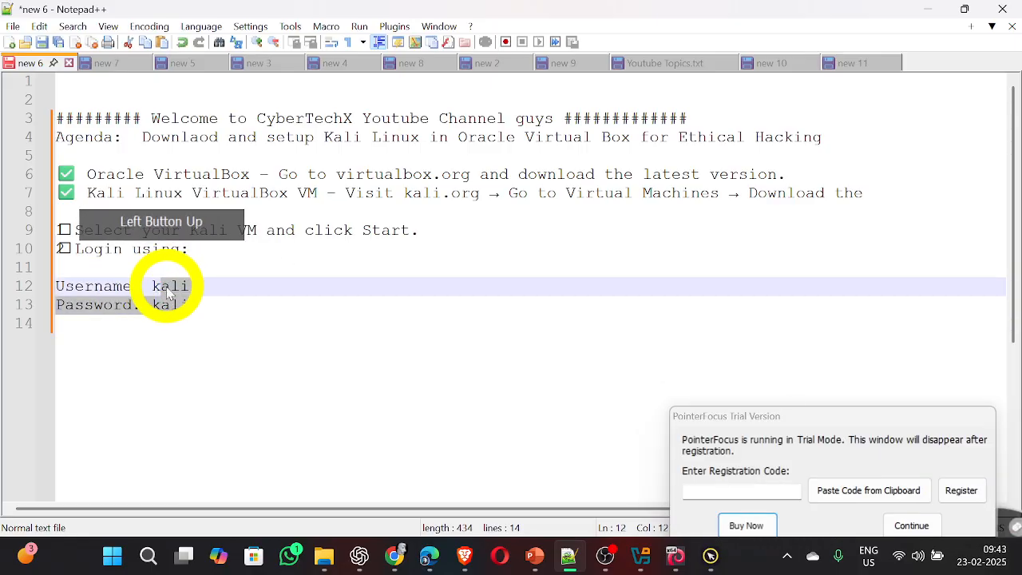
click(242, 317)
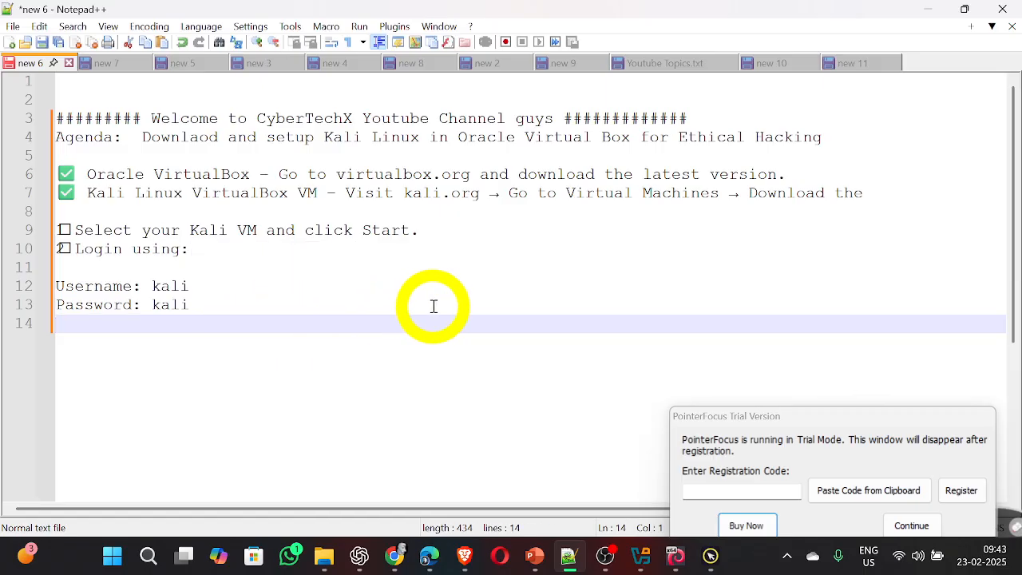
key(Return)
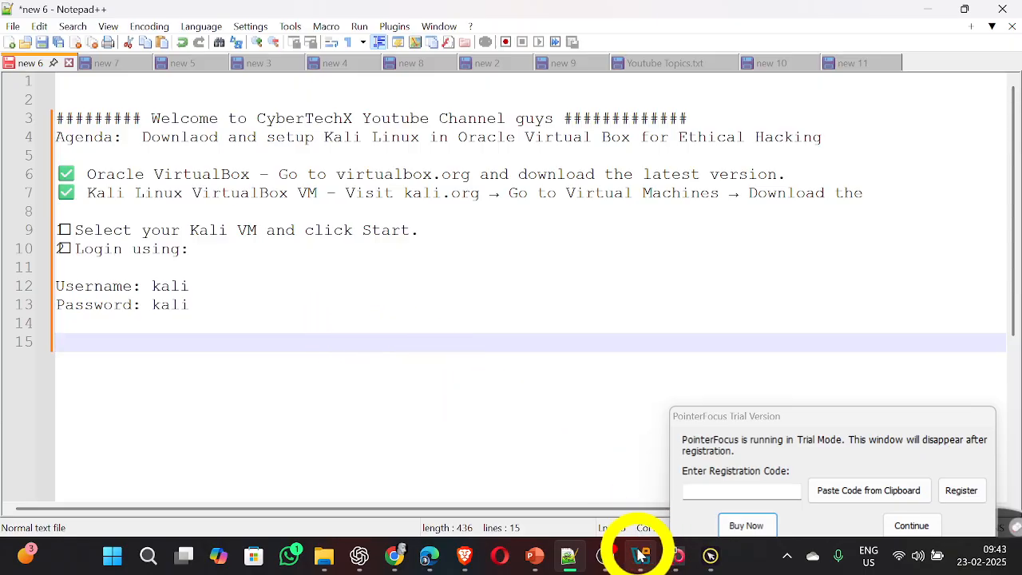
click(608, 556)
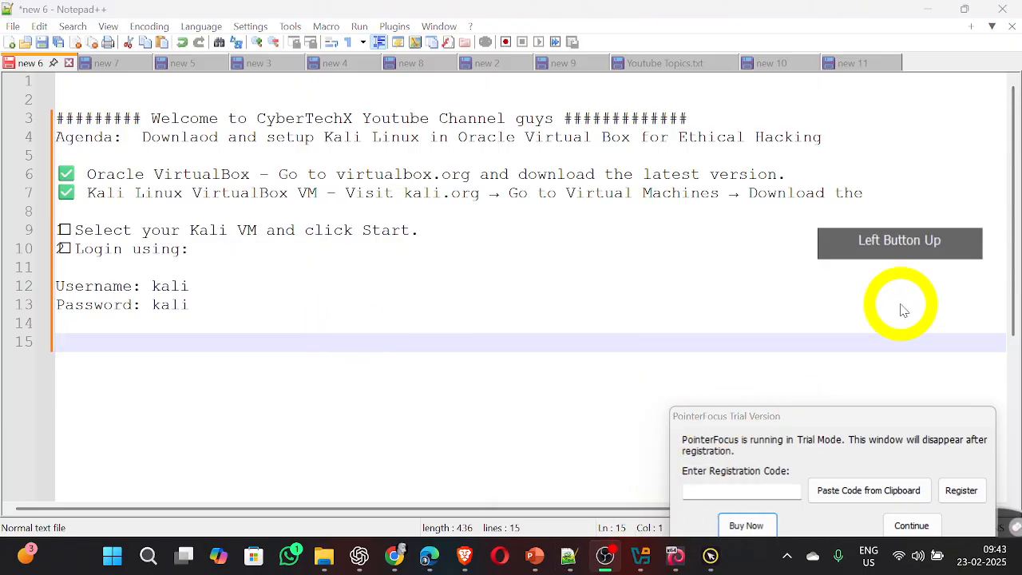